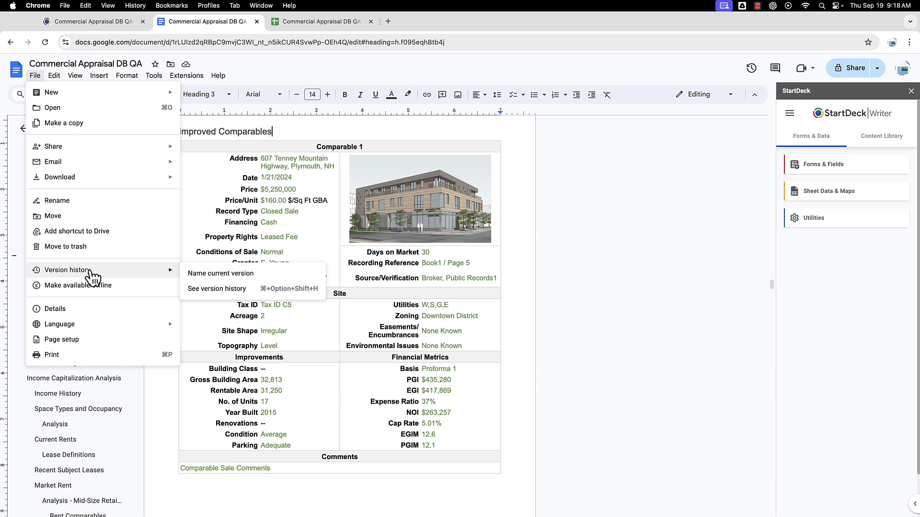
# Step: Save the document's current state in version history under the name 'Checkpoint'
pyautogui.click(235, 273)
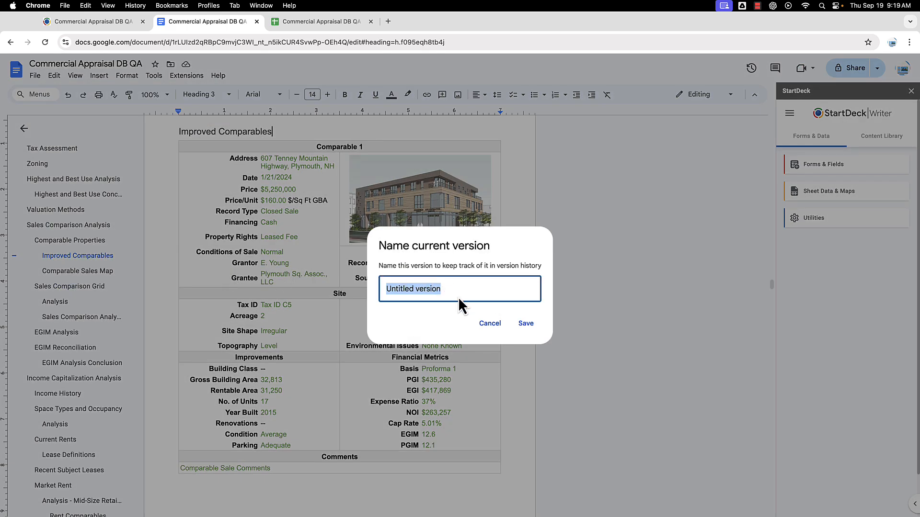
pyautogui.write('Chec')
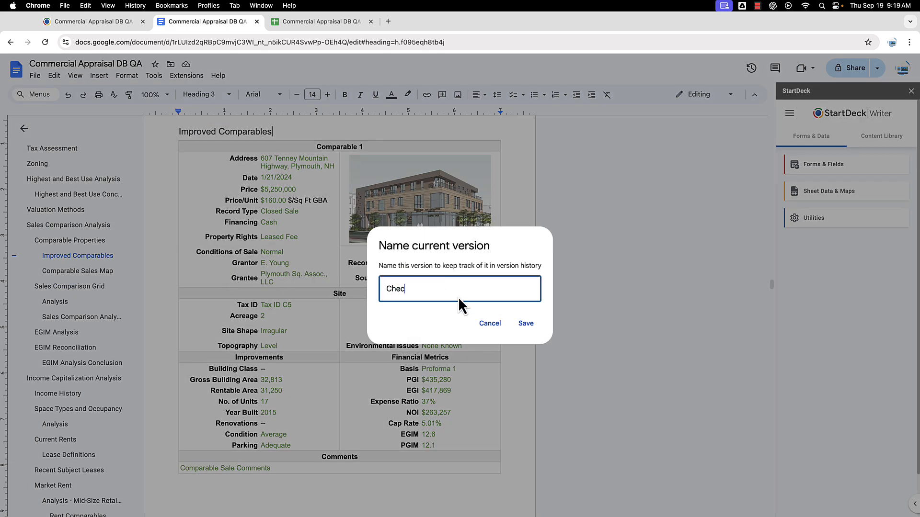
pyautogui.write('kpoint')
pyautogui.click(525, 324)
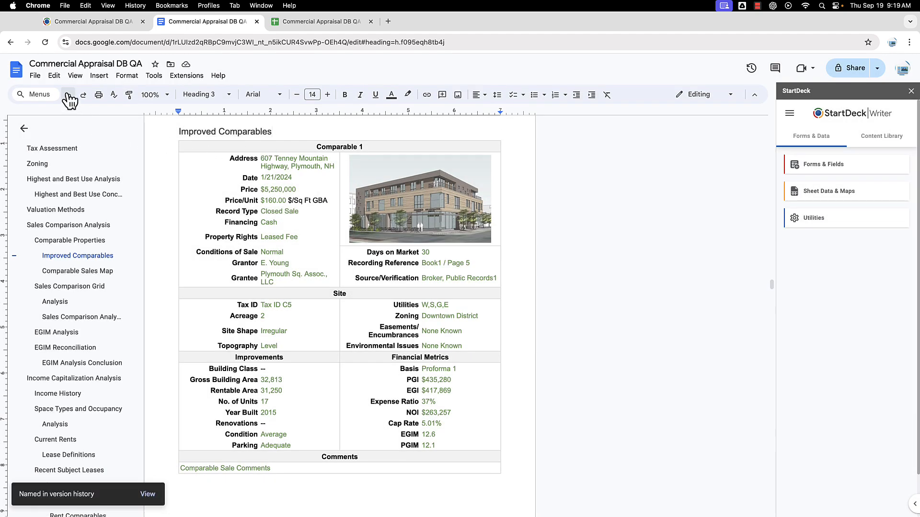
pyautogui.click(36, 75)
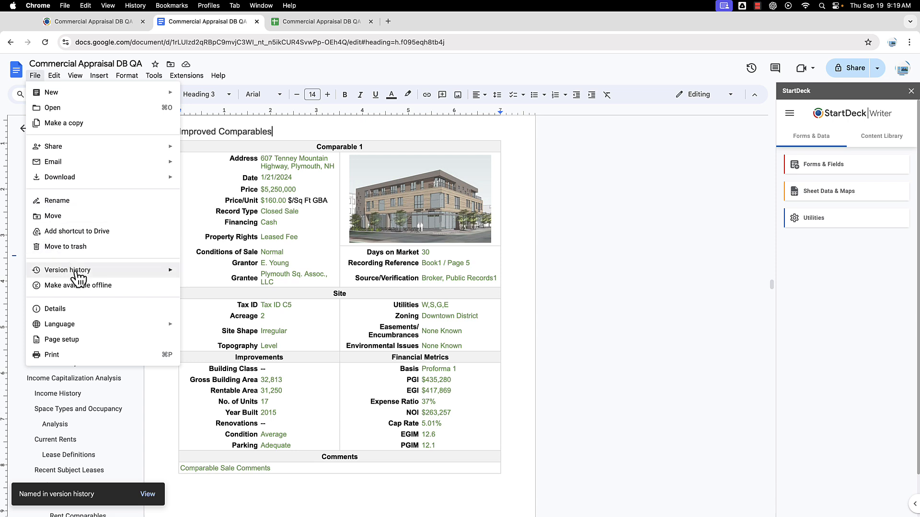
pyautogui.moveTo(77, 277)
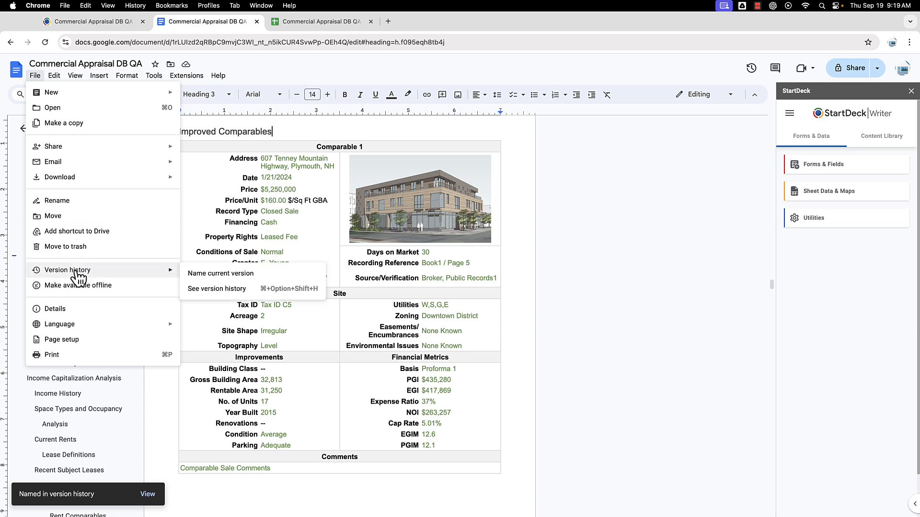
pyautogui.click(230, 291)
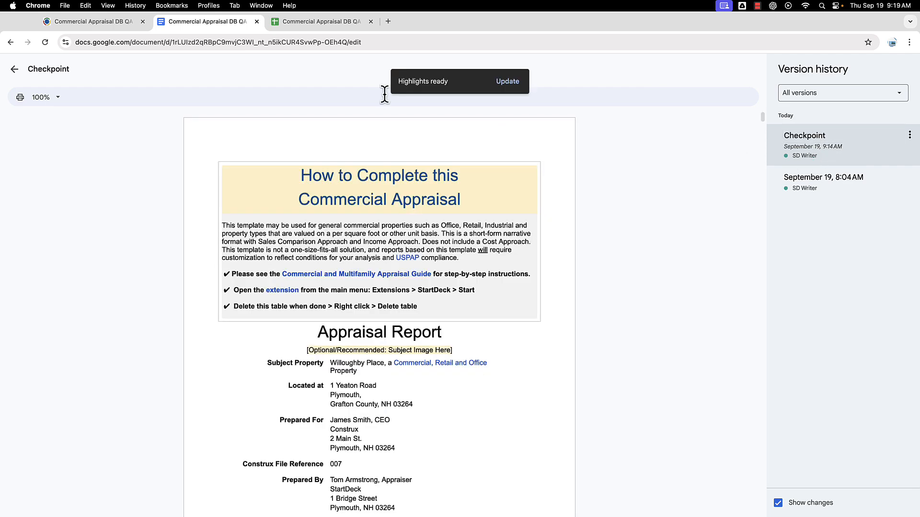
pyautogui.click(15, 70)
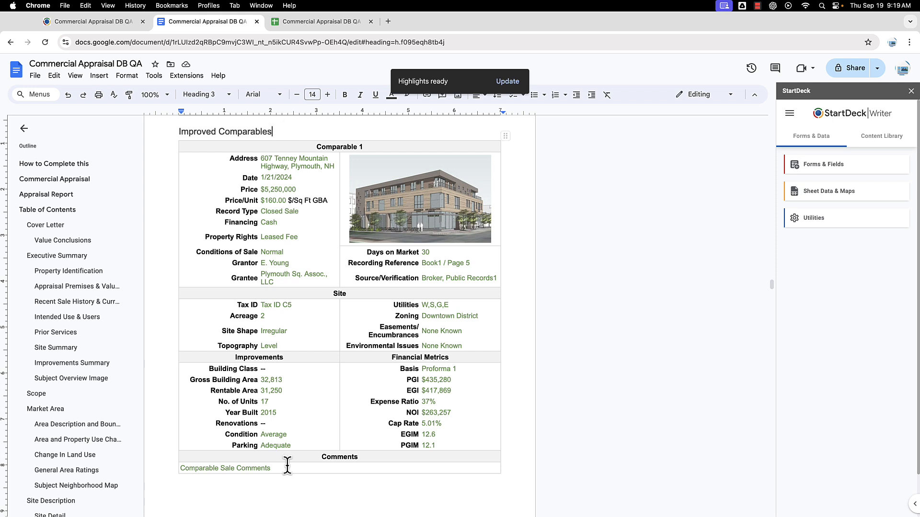
# Step: Copy the linked Comparable 1 address and paste it after the Comp 1 Address label
pyautogui.click(238, 485)
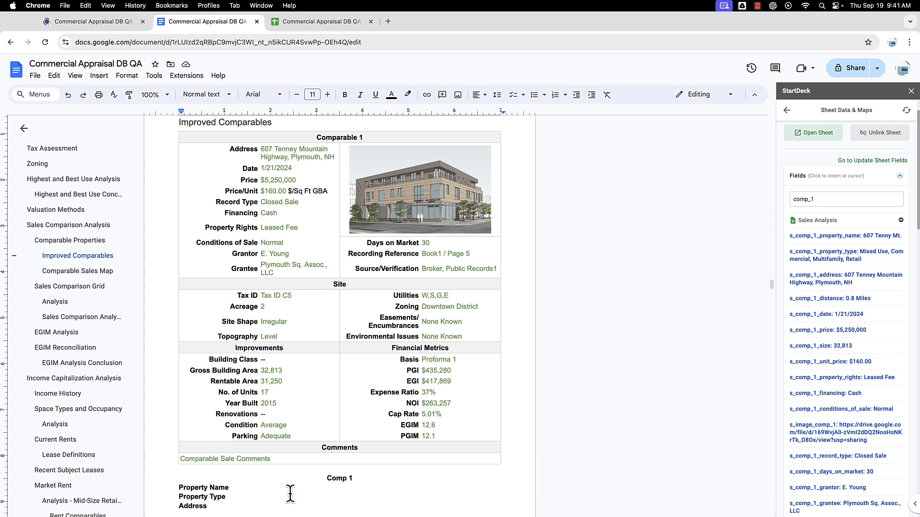
pyautogui.scroll(-1, 284, 489)
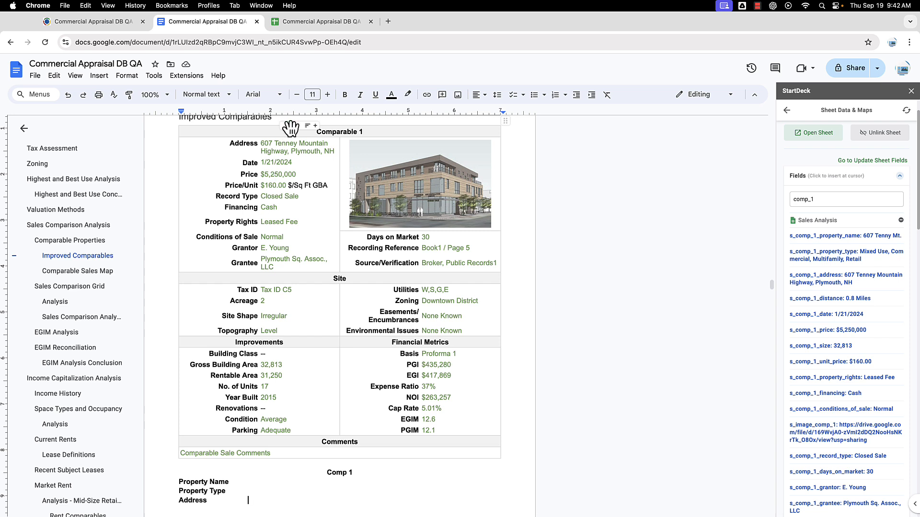
pyautogui.moveTo(261, 144); pyautogui.dragTo(336, 149)
pyautogui.hotkey('ctrl', 'c')
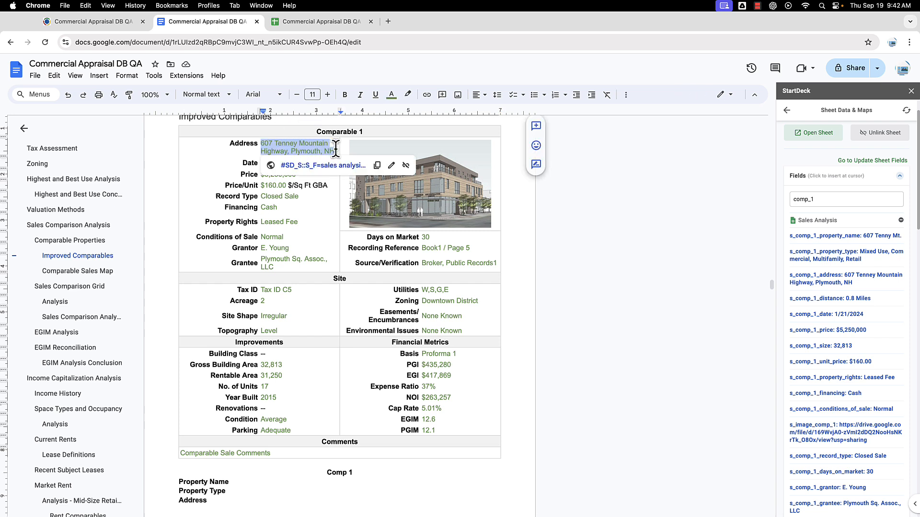
pyautogui.click(274, 483)
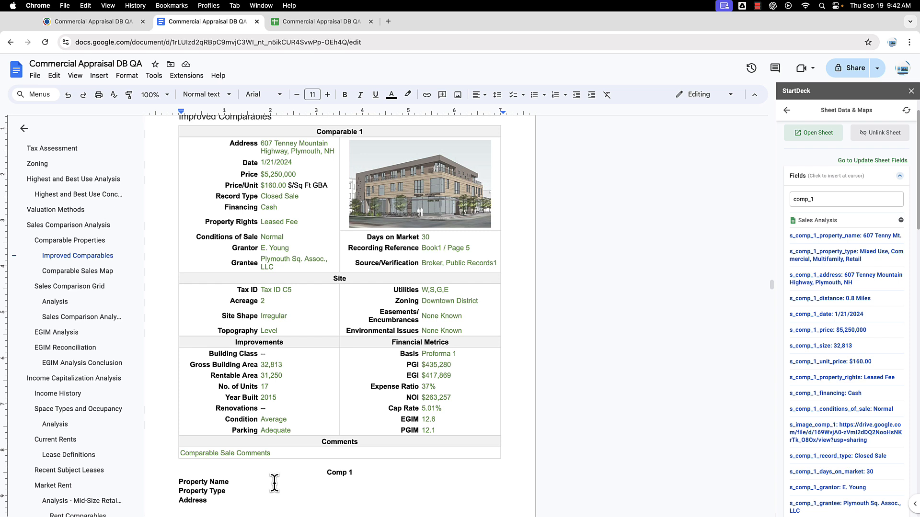
pyautogui.click(257, 500)
pyautogui.hotkey('ctrl', 'v')
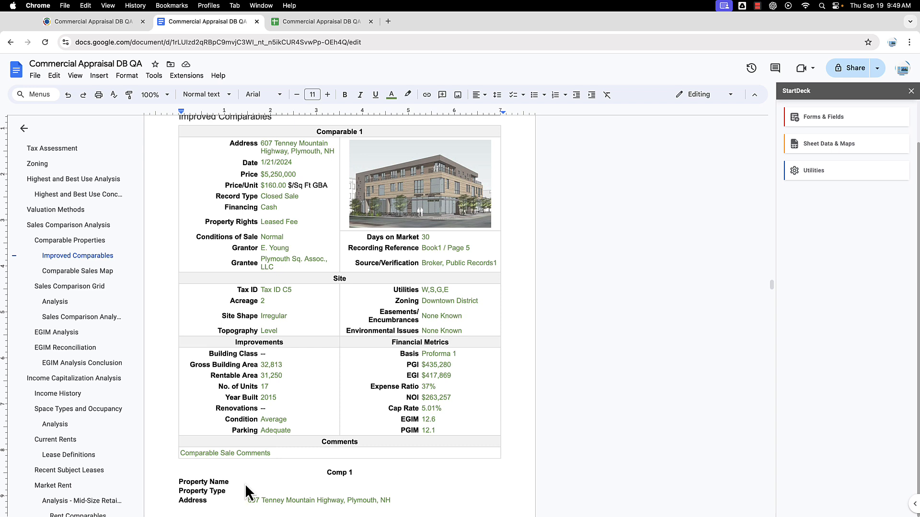
# Step: Search StartDeck fields for comp_1, then insert s_comp_1_property_name and s_comp_1_property_type after their labels
pyautogui.click(824, 148)
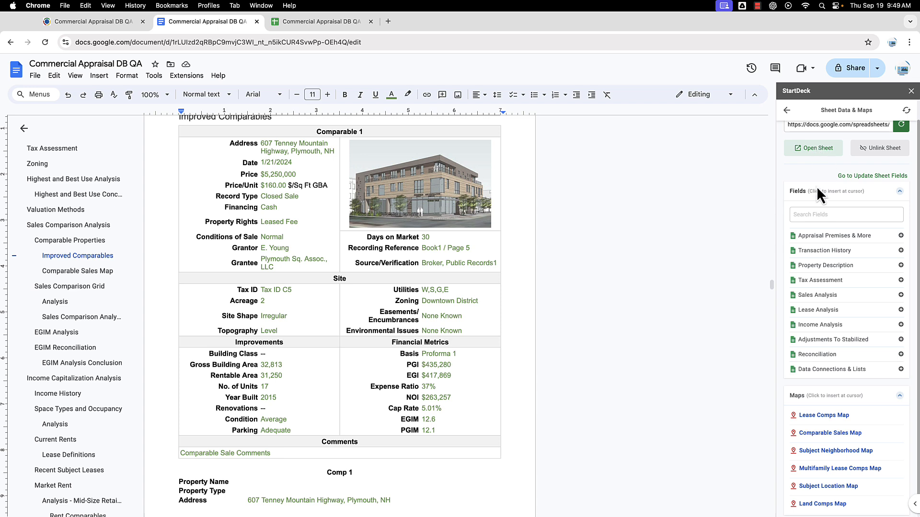
pyautogui.click(811, 214)
pyautogui.write('comp')
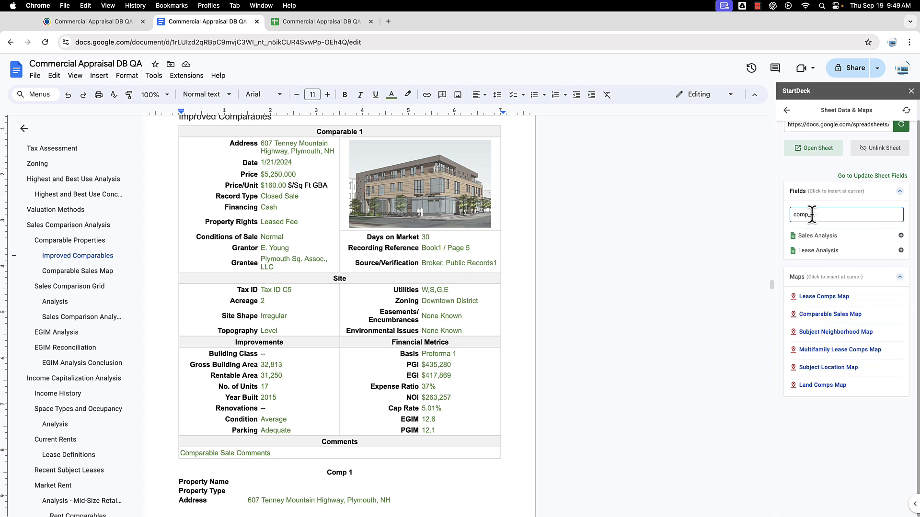
pyautogui.write('_1')
pyautogui.click(819, 237)
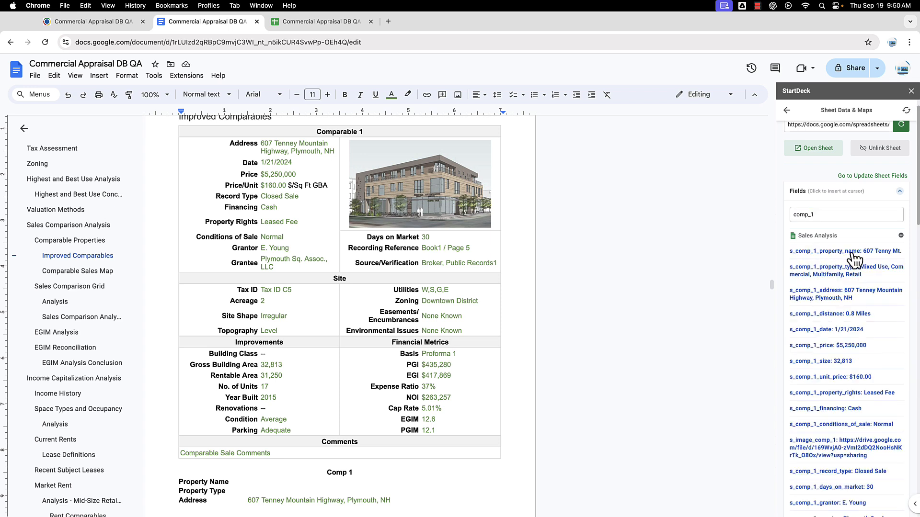
pyautogui.click(252, 482)
pyautogui.click(865, 252)
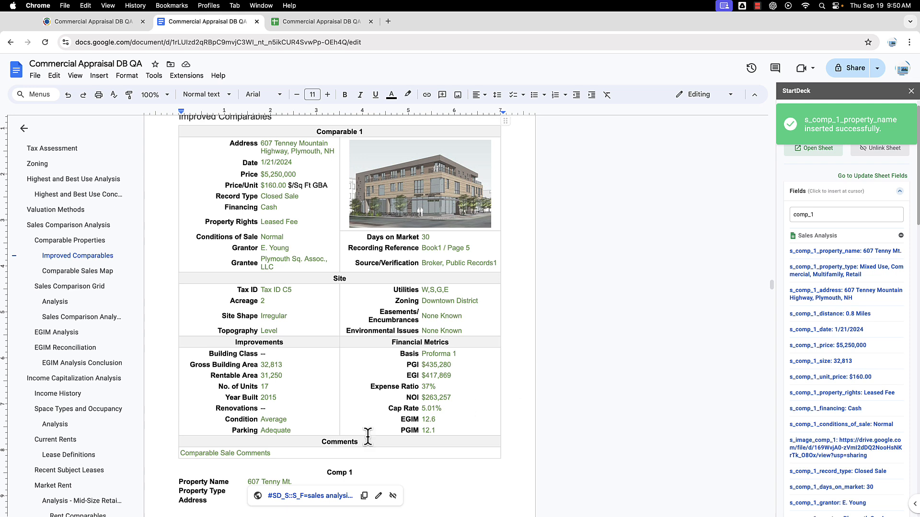
pyautogui.click(229, 491)
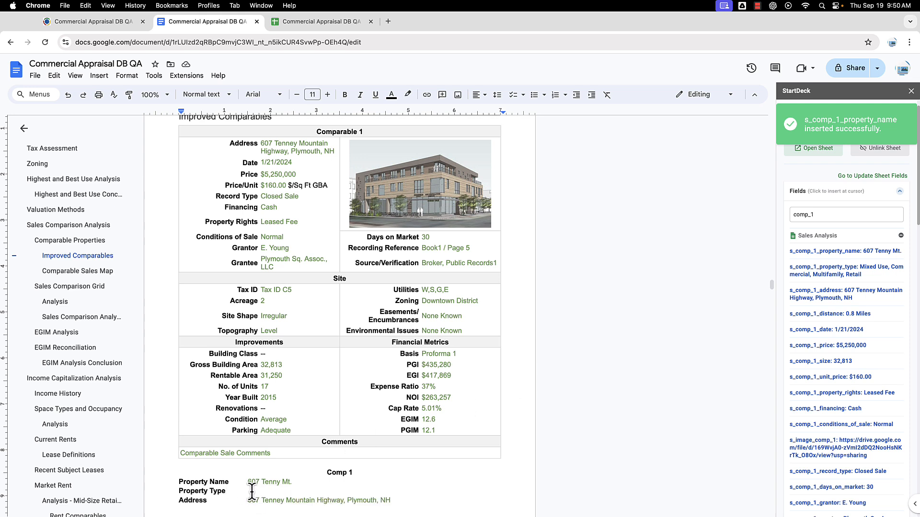
pyautogui.click(840, 276)
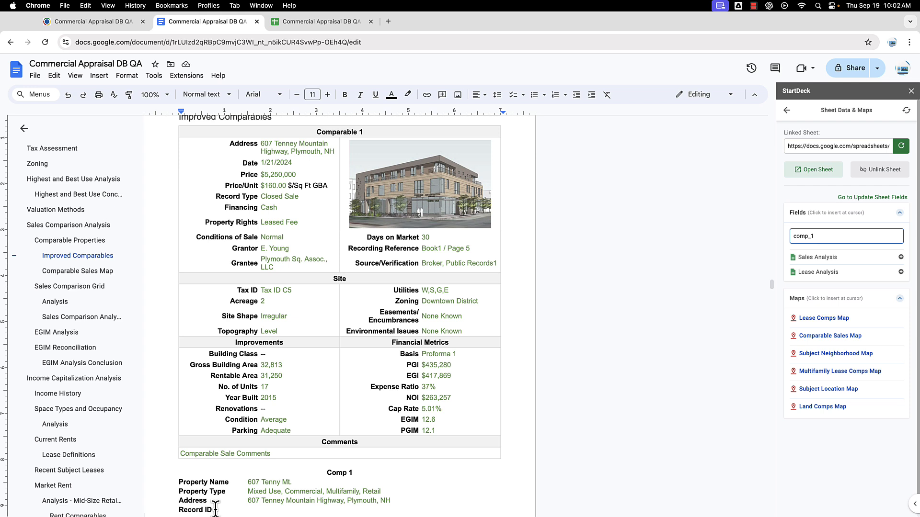
# Step: Narrow the field search to comp_1_record under Sales Analysis, then switch to the linked spreadsheet
pyautogui.click(834, 236)
pyautogui.write('_record')
pyautogui.click(824, 258)
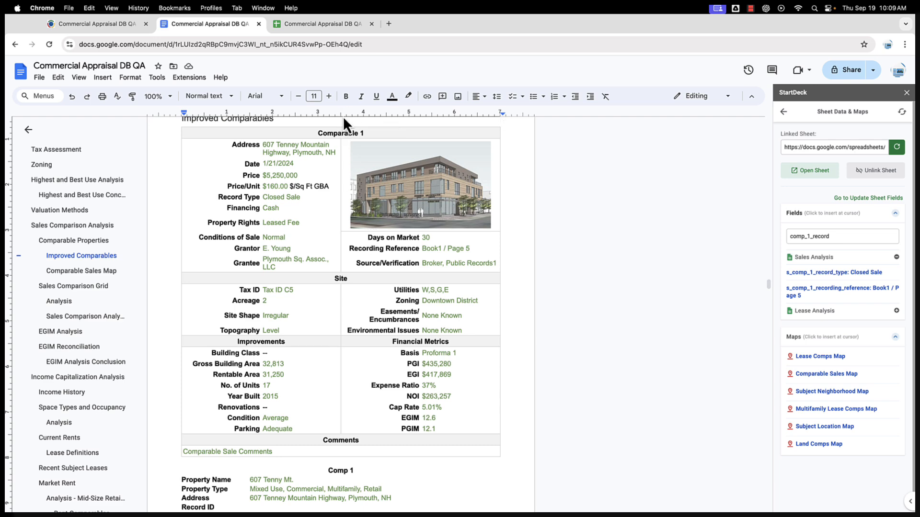
pyautogui.click(329, 27)
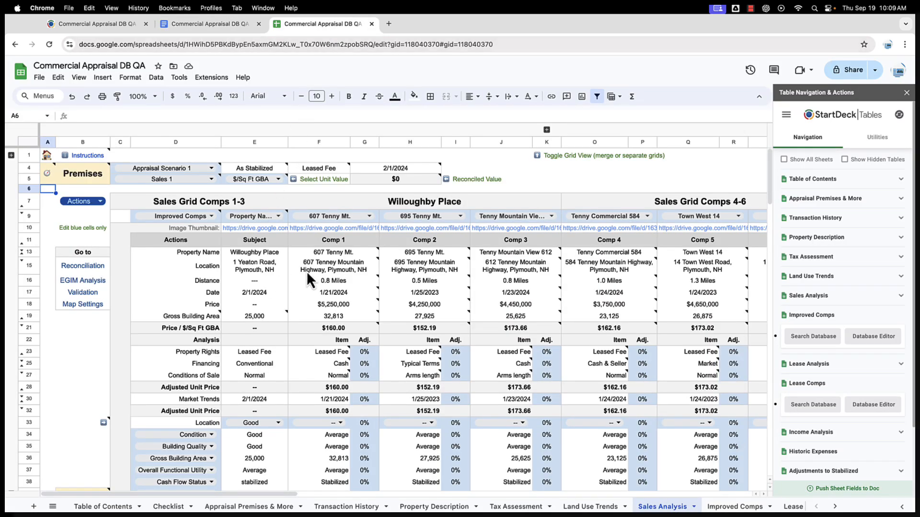
# Step: Inspect Comp 1's property name formula and expand the collapsed Comp Details rows
pyautogui.click(351, 253)
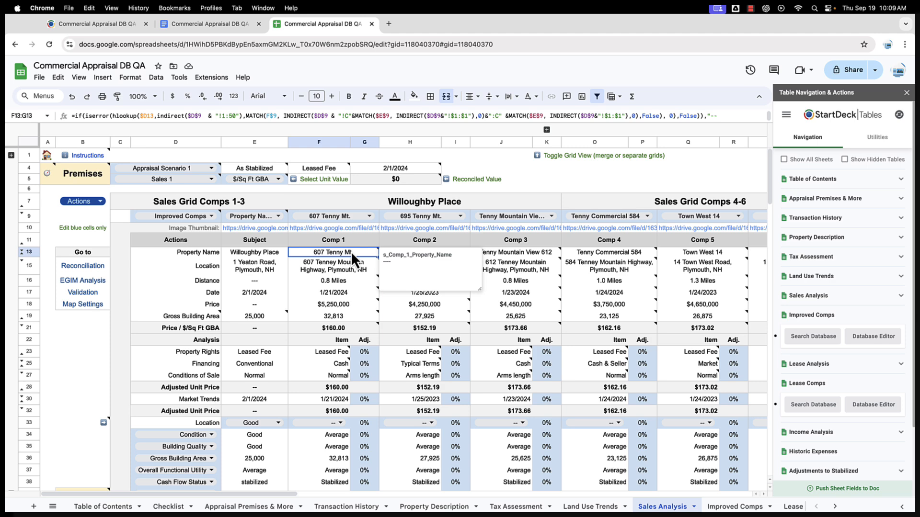
pyautogui.scroll(-5, 60, 329)
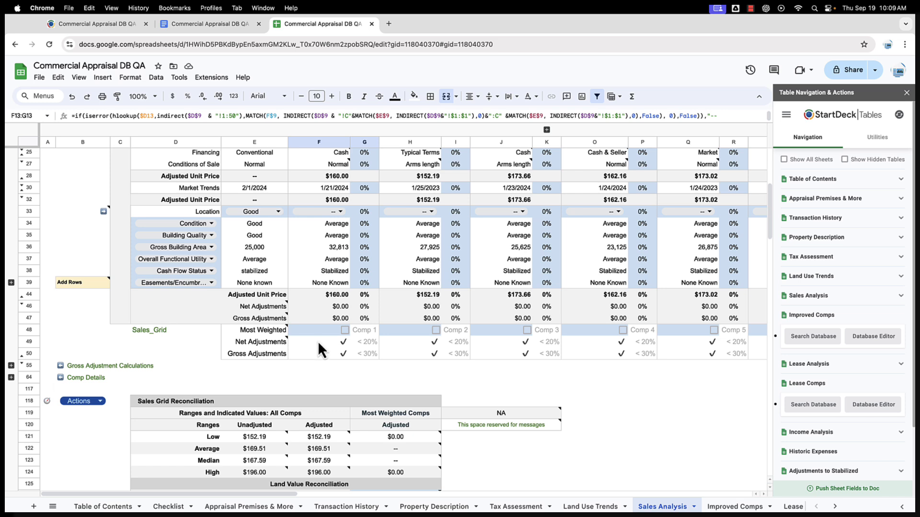
pyautogui.click(11, 377)
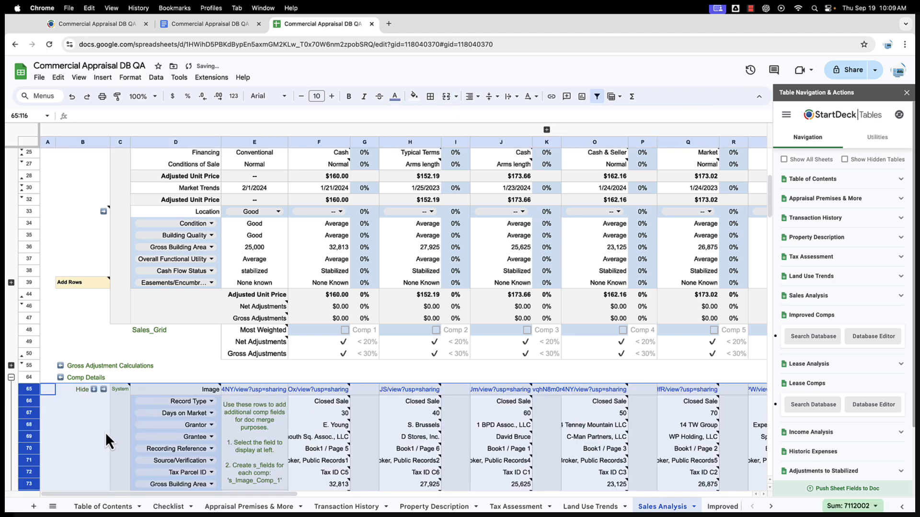
pyautogui.scroll(-5, 101, 434)
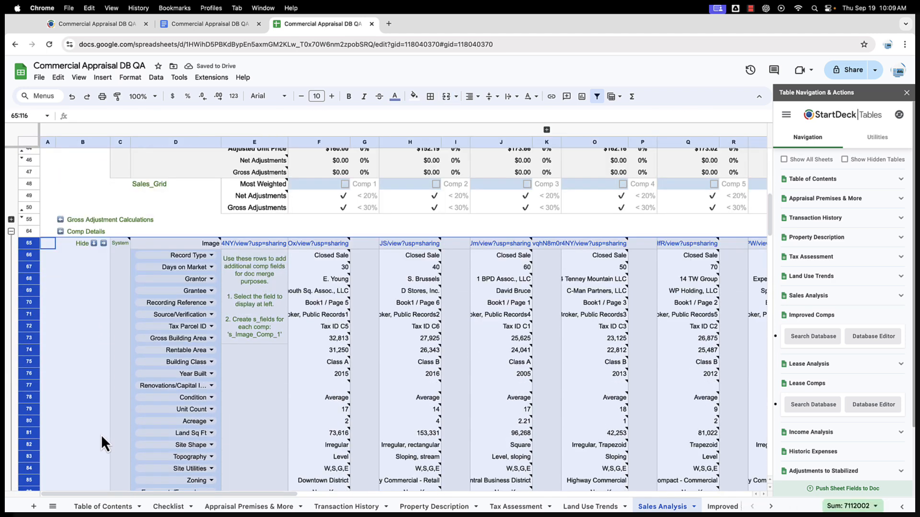
pyautogui.scroll(-4, 102, 435)
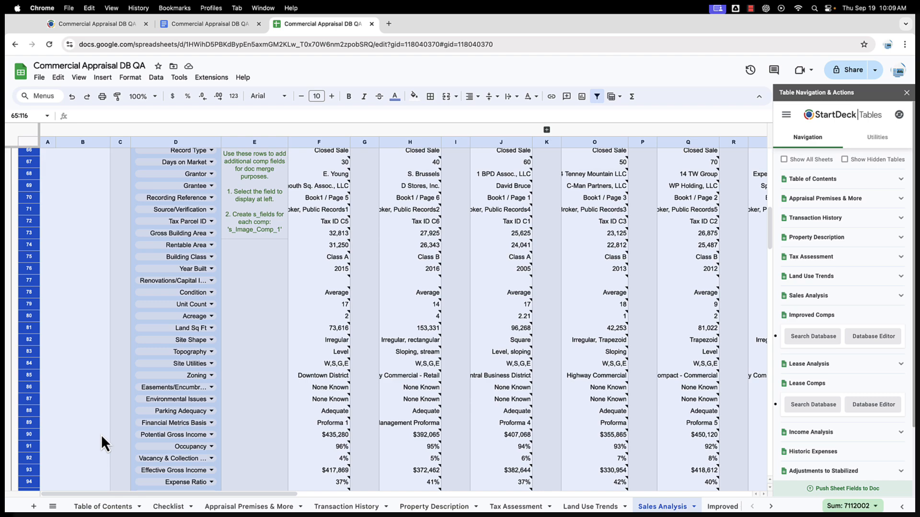
pyautogui.scroll(20, 101, 435)
pyautogui.click(327, 239)
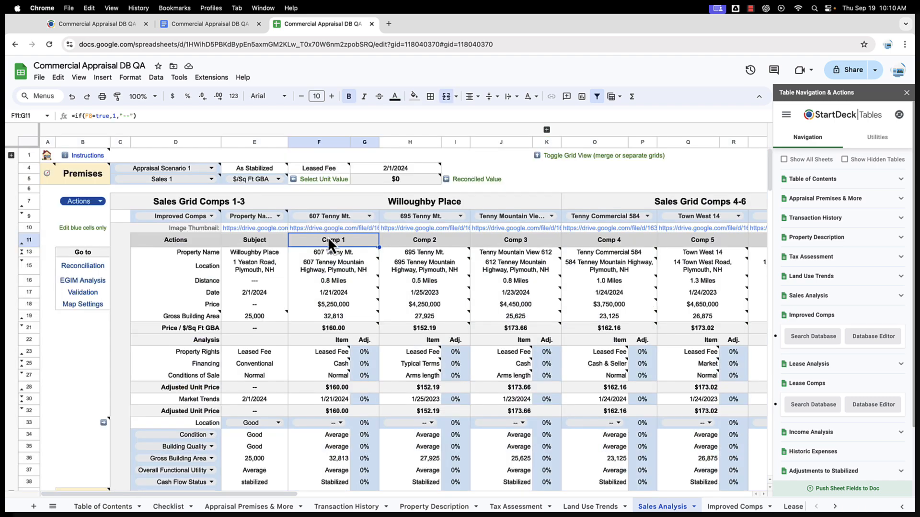
pyautogui.scroll(-15, 328, 237)
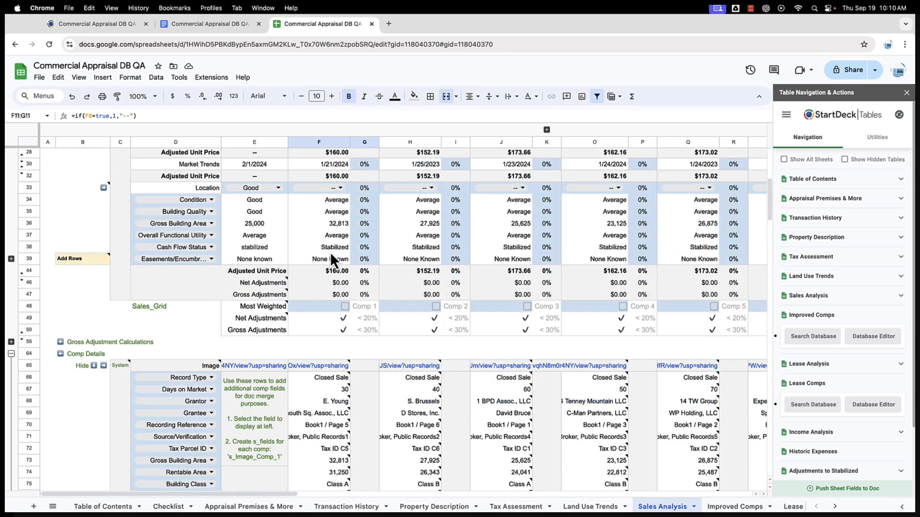
pyautogui.moveTo(336, 185); pyautogui.dragTo(335, 410)
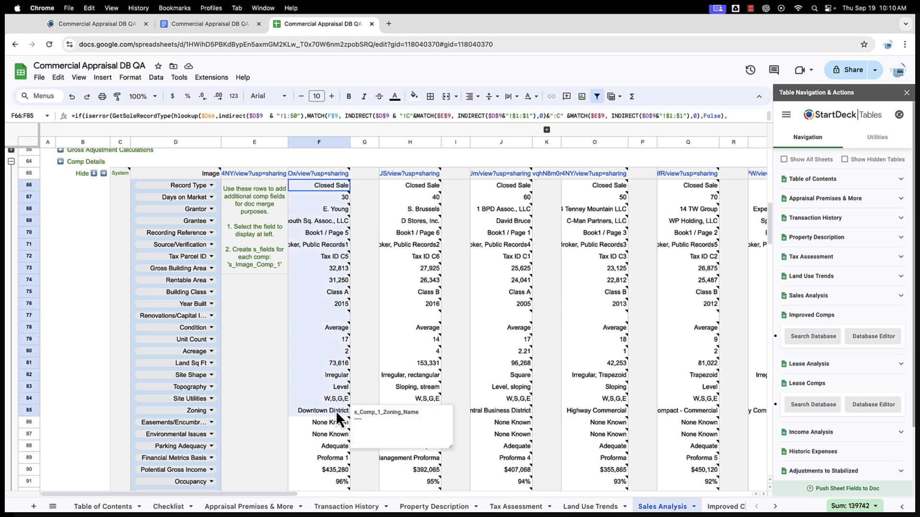
pyautogui.click(335, 183)
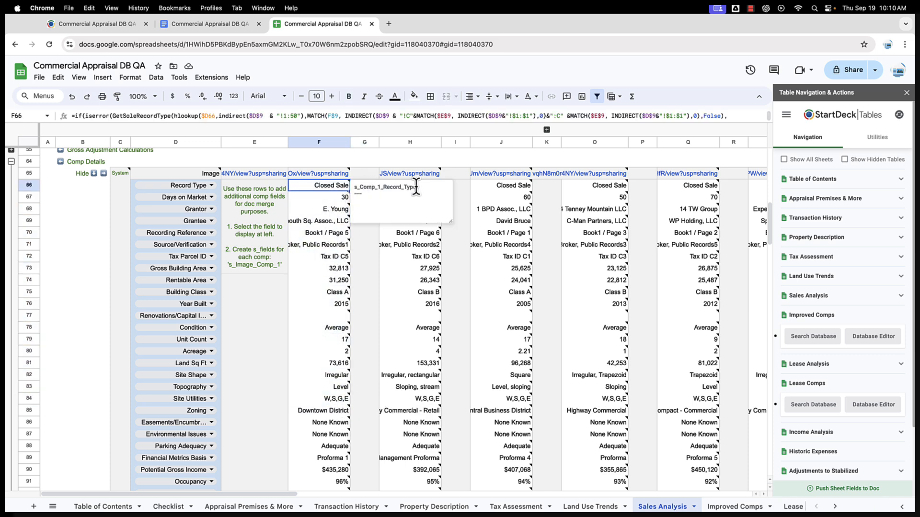
pyautogui.click(336, 204)
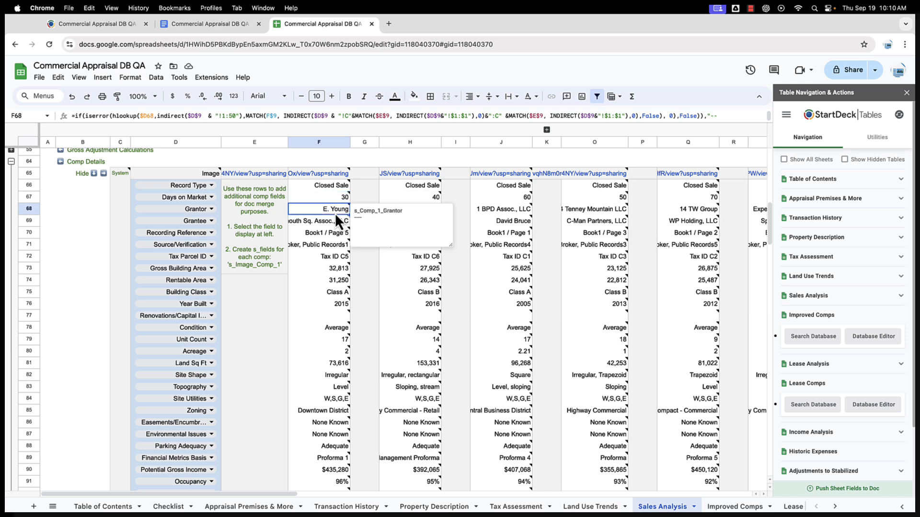
pyautogui.scroll(-1, 180, 260)
pyautogui.scroll(-10, 180, 260)
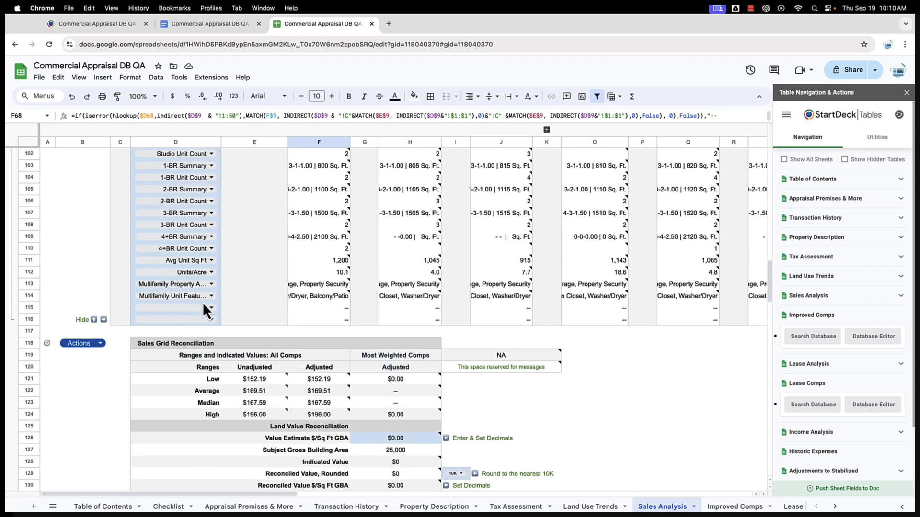
# Step: Set row 115 to Record ID, check its formulas for Comps 1-4, and select the s_Comp_1_ note prefix
pyautogui.click(210, 307)
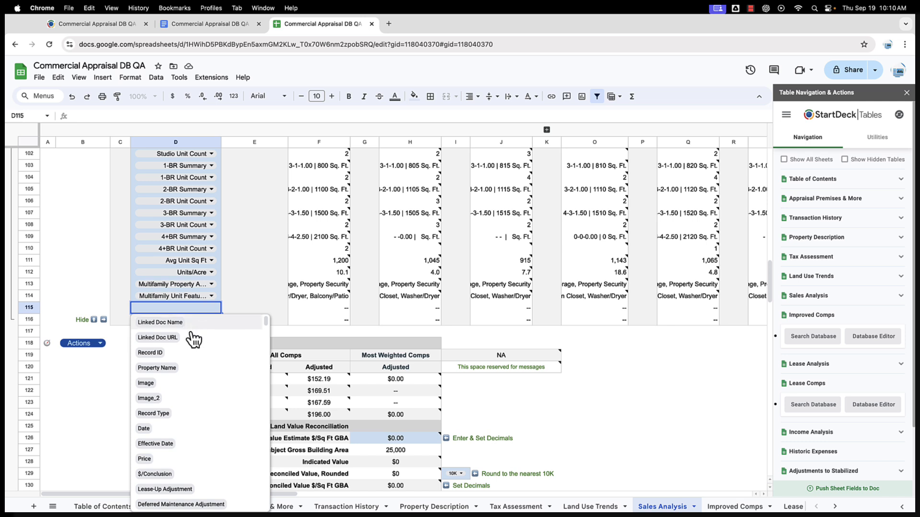
pyautogui.click(168, 354)
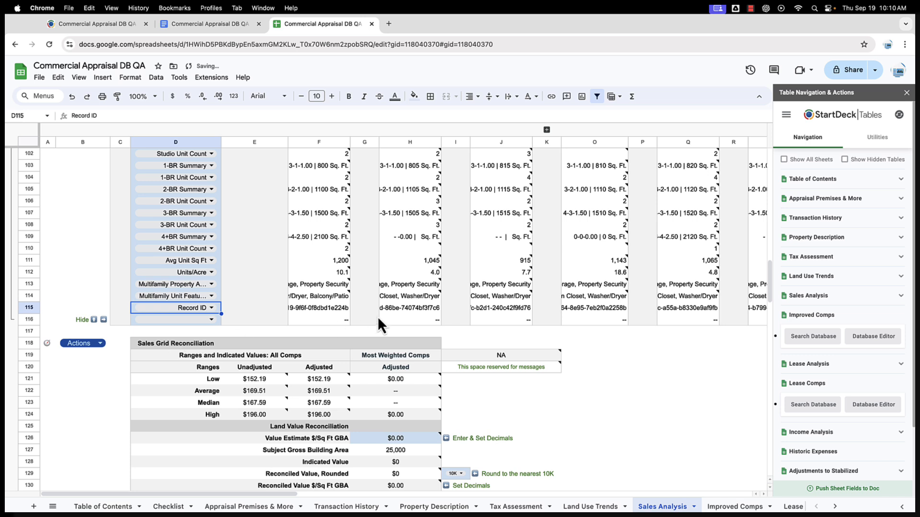
pyautogui.click(334, 310)
pyautogui.click(401, 308)
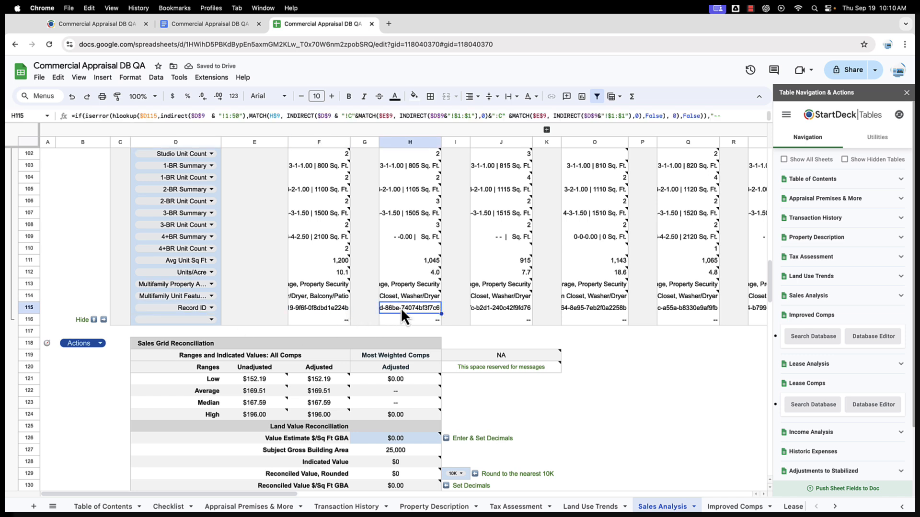
pyautogui.click(490, 307)
pyautogui.click(592, 311)
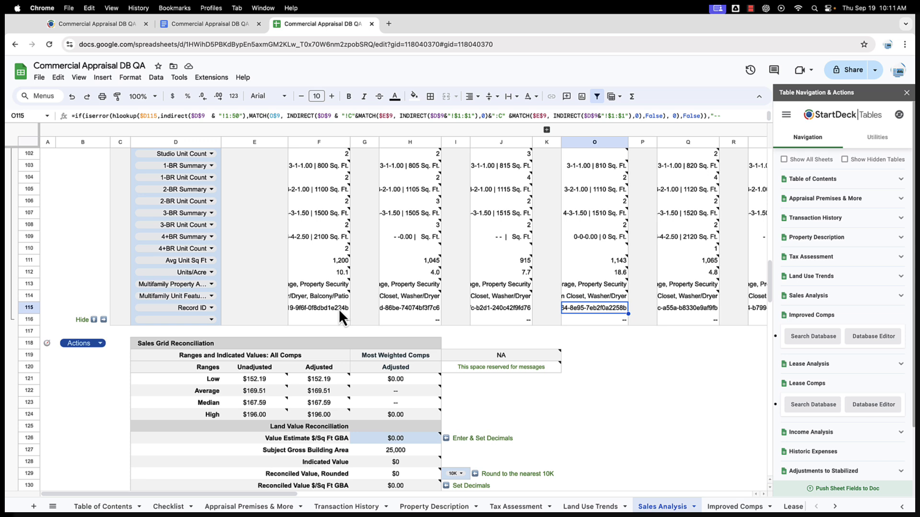
pyautogui.click(344, 295)
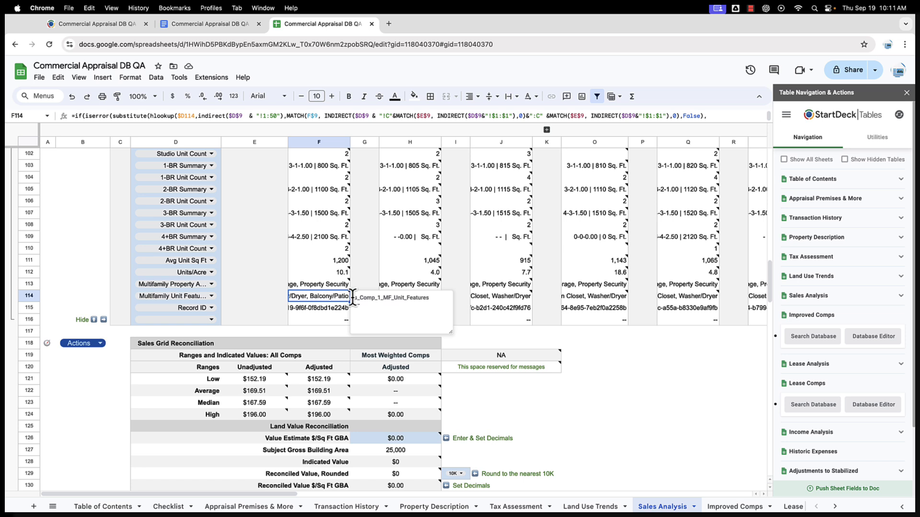
pyautogui.moveTo(353, 297); pyautogui.dragTo(389, 298)
# Step: Add the note s_Comp_1_Record_ID to Comp 1's record ID cell F115
pyautogui.click(325, 307)
pyautogui.rightClick(324, 308)
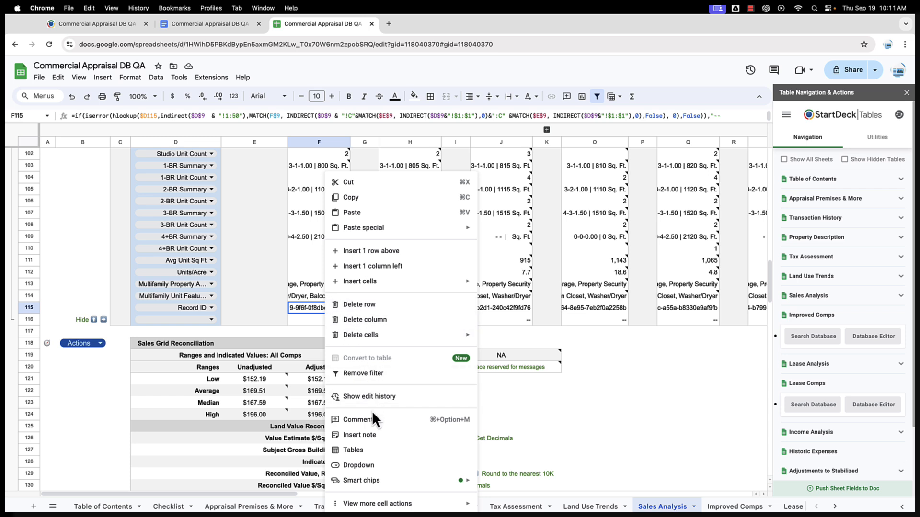
pyautogui.click(379, 435)
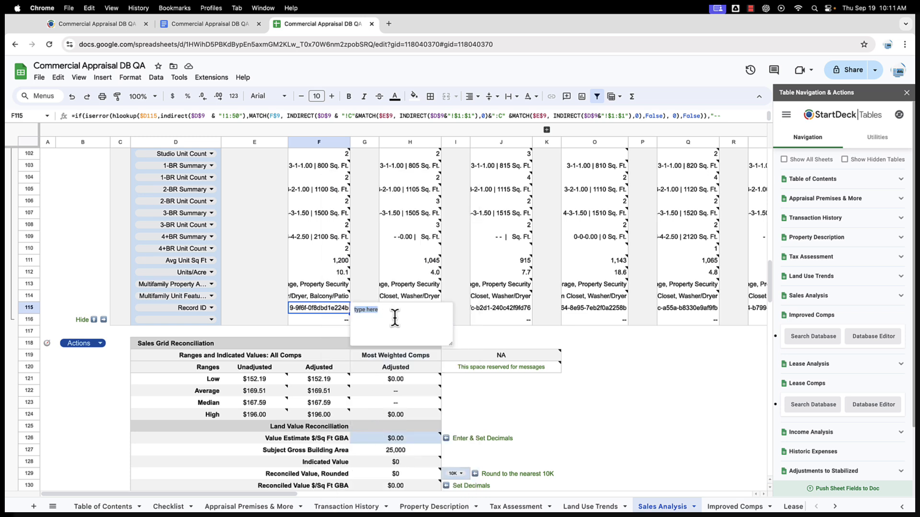
pyautogui.write('s_Comp_1_Record_ID')
pyautogui.click(445, 307)
# Step: Start a field-name note on Comp 2's record ID cell H115 and recheck Comp 1's note
pyautogui.click(455, 309)
pyautogui.rightClick(420, 308)
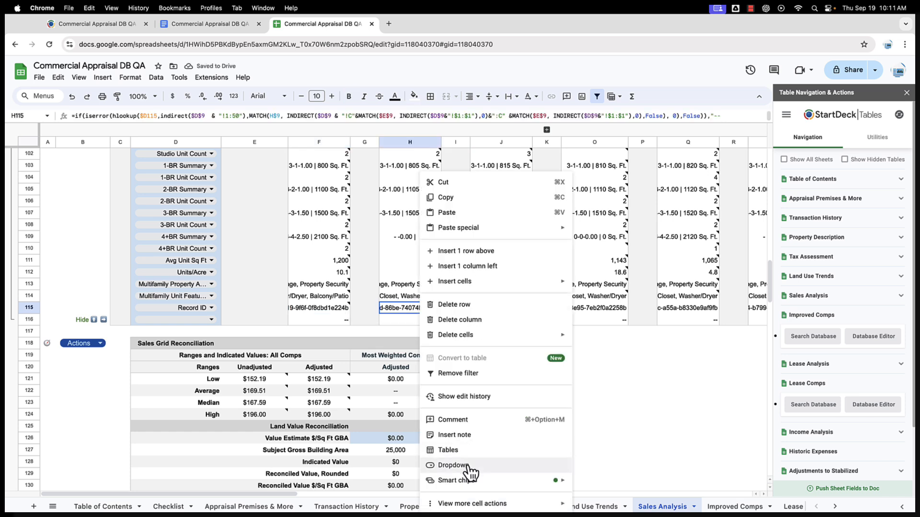
pyautogui.click(455, 435)
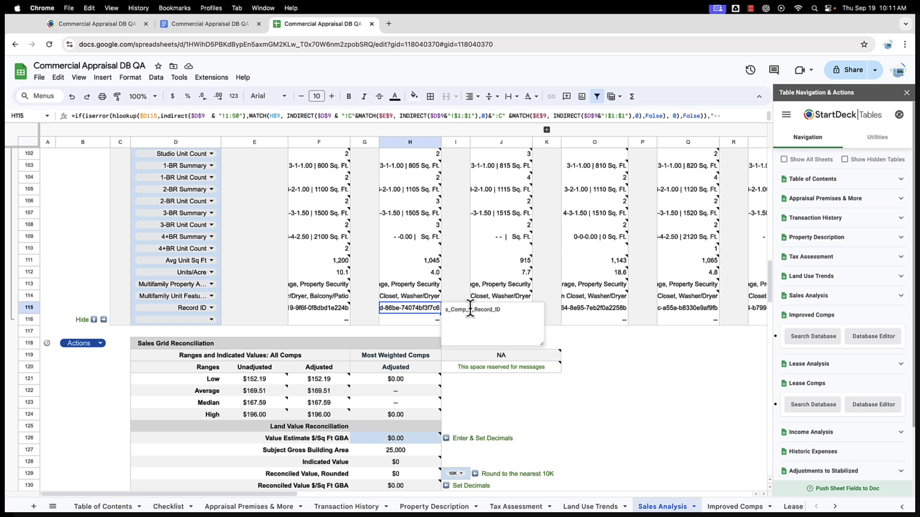
pyautogui.click(327, 311)
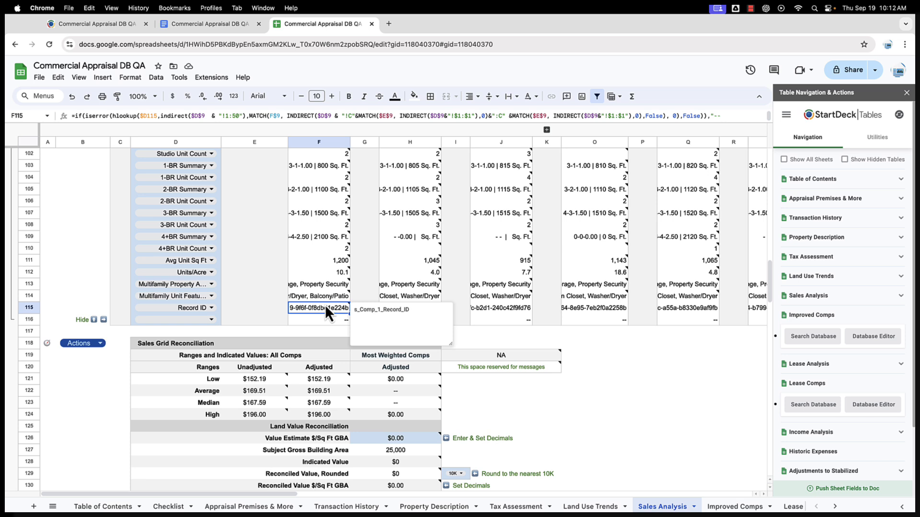
# Step: Run Refresh Sheet Fields from StartDeck Utilities and return to the appraisal document
pyautogui.click(873, 138)
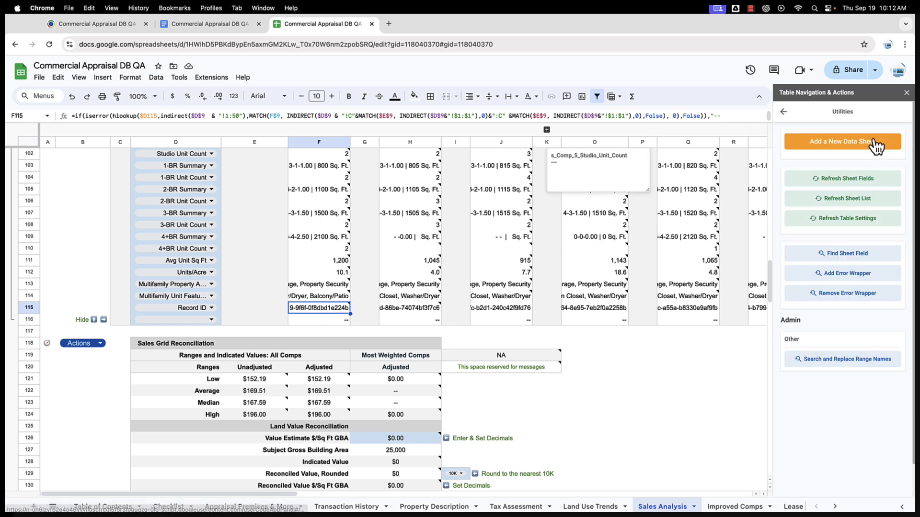
pyautogui.click(852, 182)
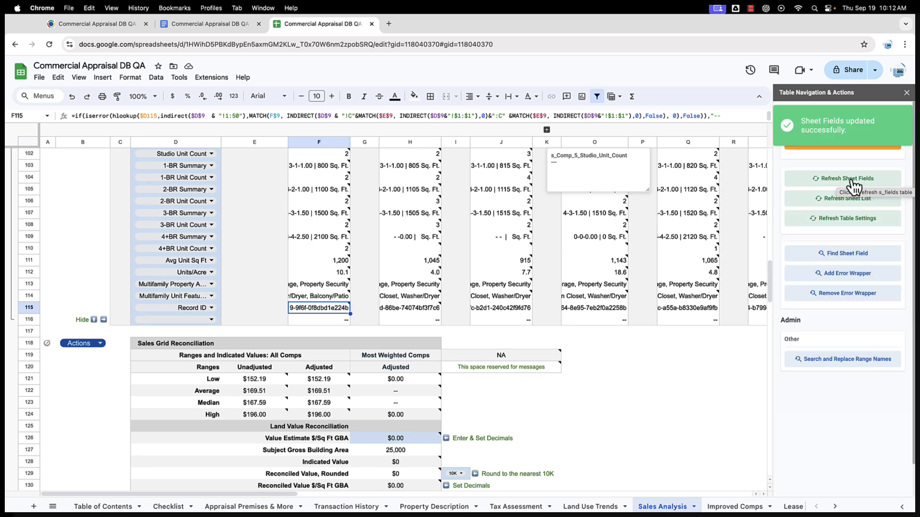
pyautogui.click(225, 25)
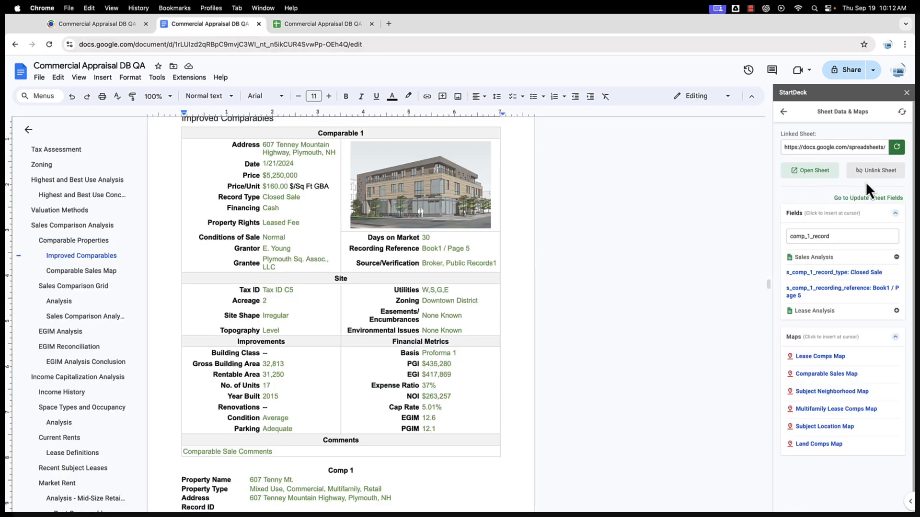
# Step: Reload StartDeck data and insert s_comp_1_record_id on Comp 1's empty Record ID line
pyautogui.click(902, 112)
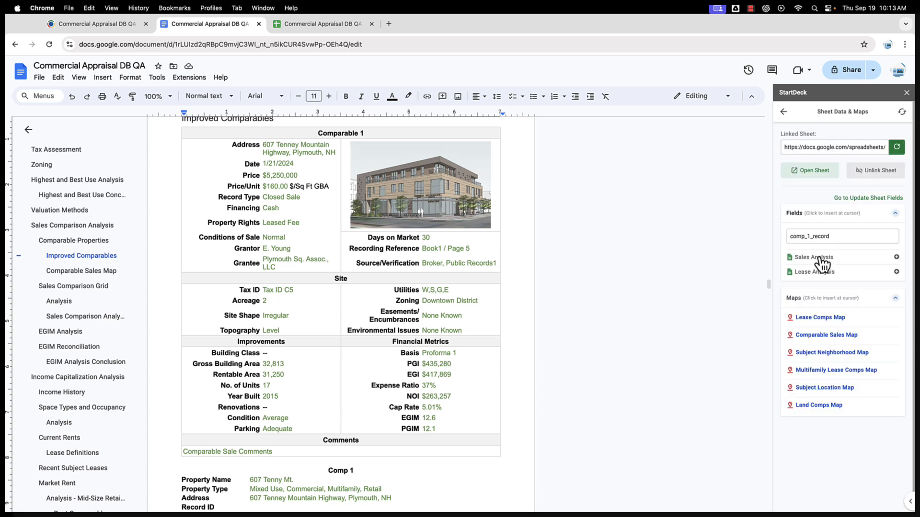
pyautogui.click(821, 258)
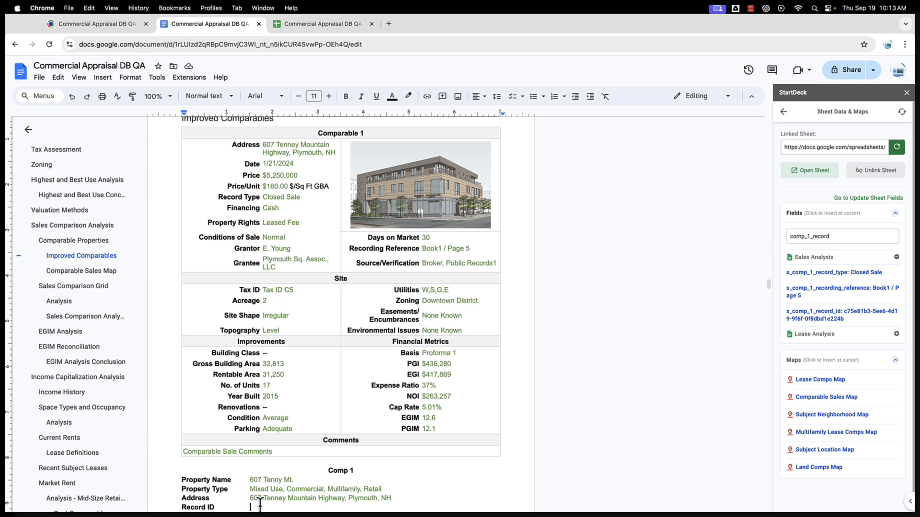
pyautogui.click(276, 506)
pyautogui.click(823, 315)
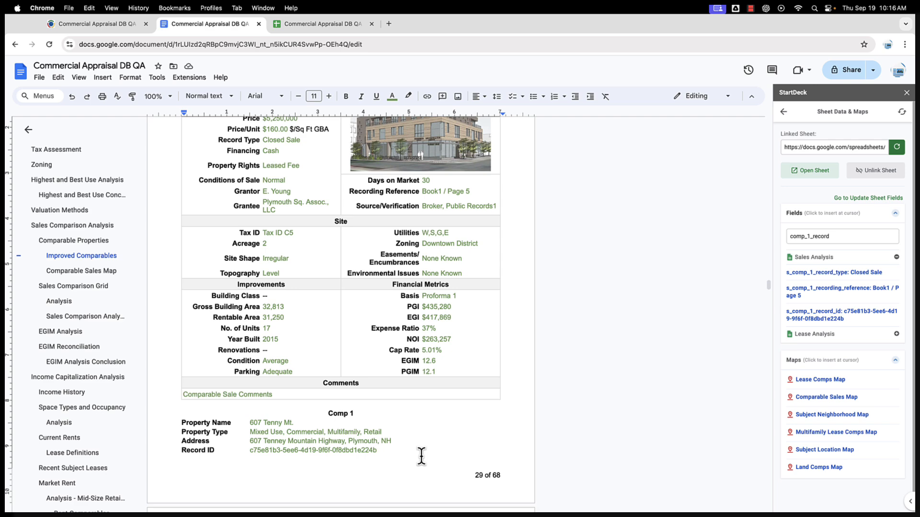
pyautogui.click(329, 414)
pyautogui.moveTo(340, 413); pyautogui.dragTo(383, 447)
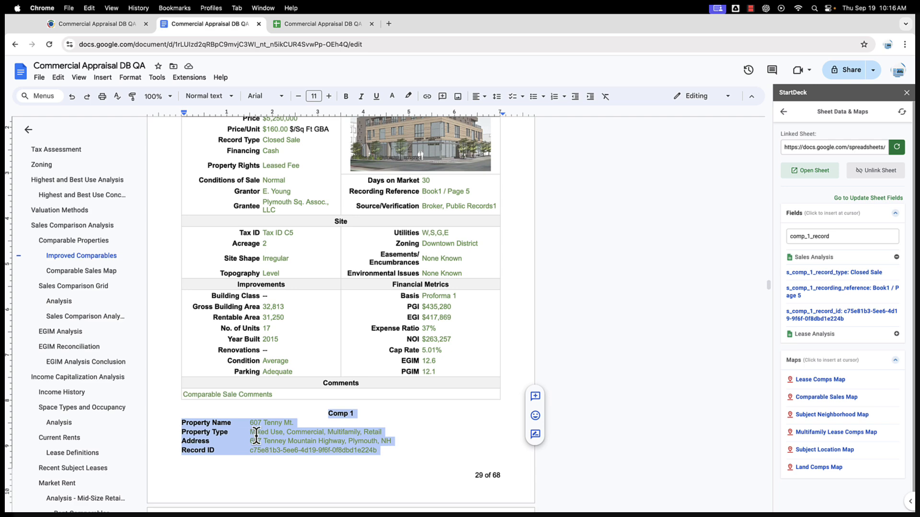
pyautogui.rightClick(256, 435)
pyautogui.click(288, 227)
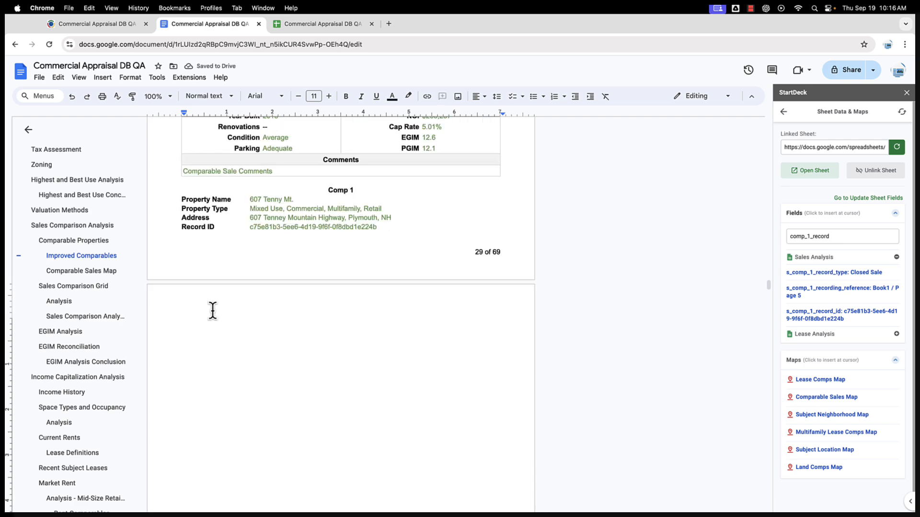
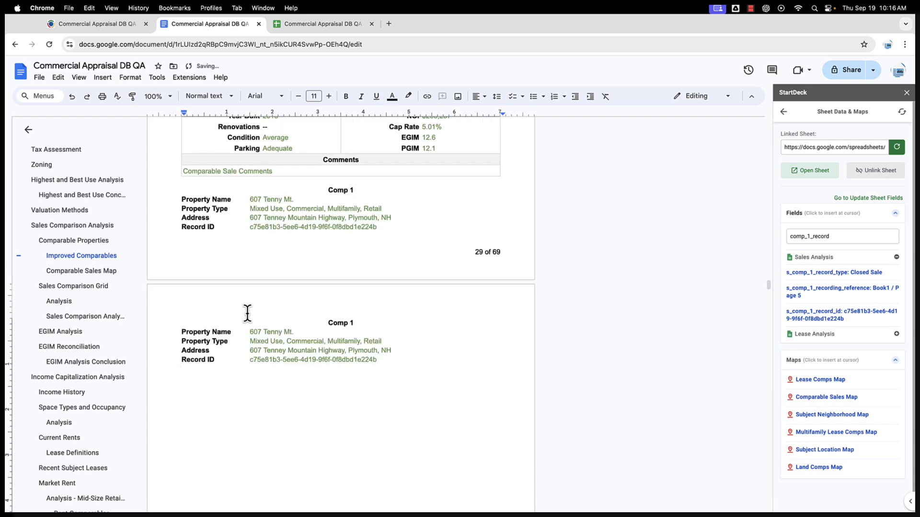
pyautogui.click(267, 331)
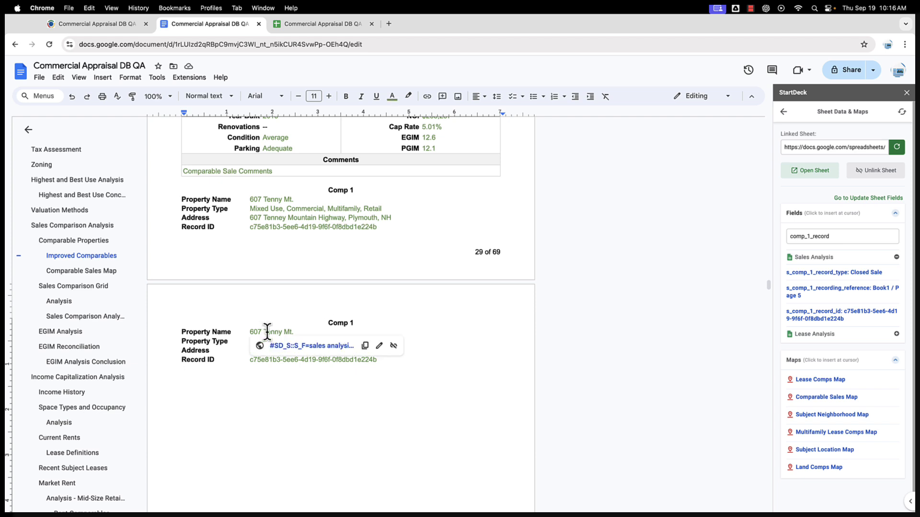
pyautogui.click(379, 346)
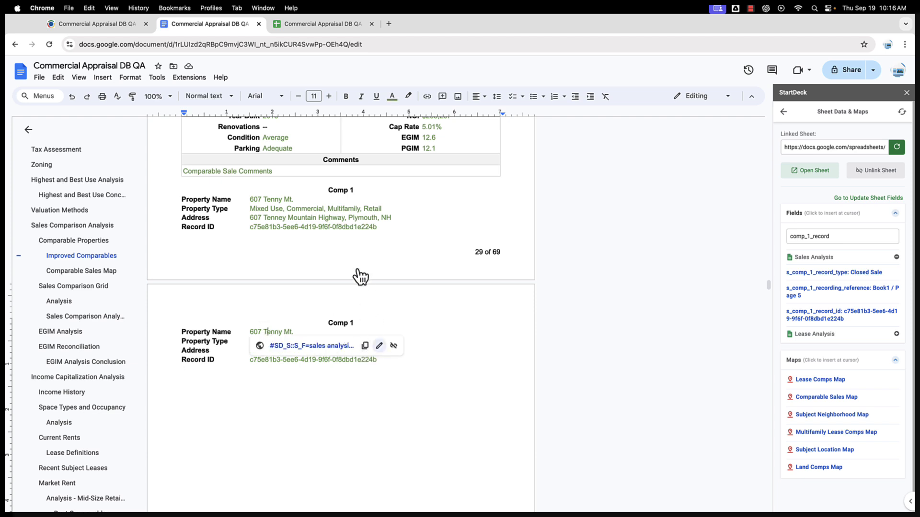
pyautogui.tripleClick(334, 193)
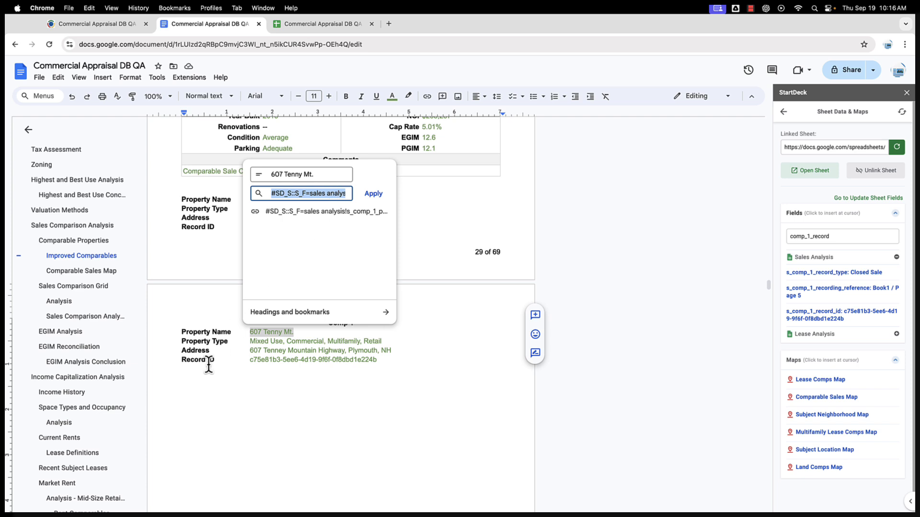
pyautogui.click(195, 383)
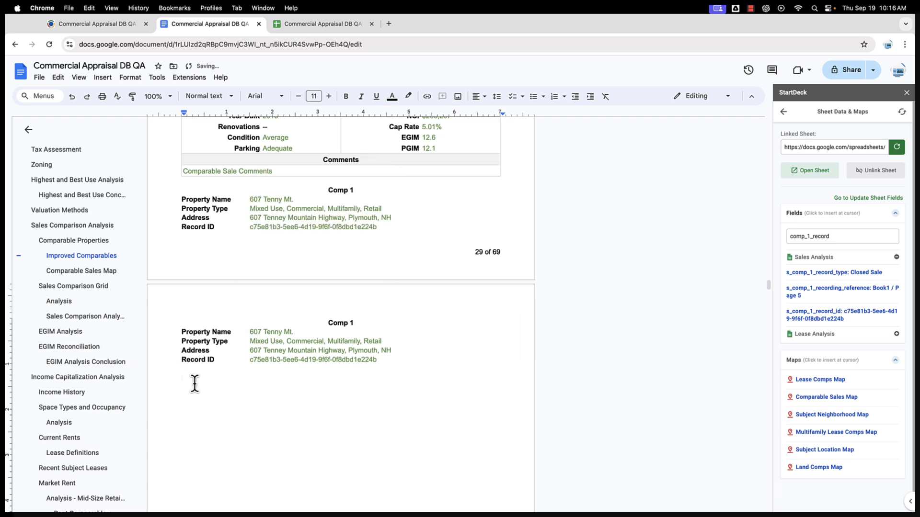
pyautogui.write('#SD_S::S_F::sales analysis!s_comp_1_property_name::SD_E')
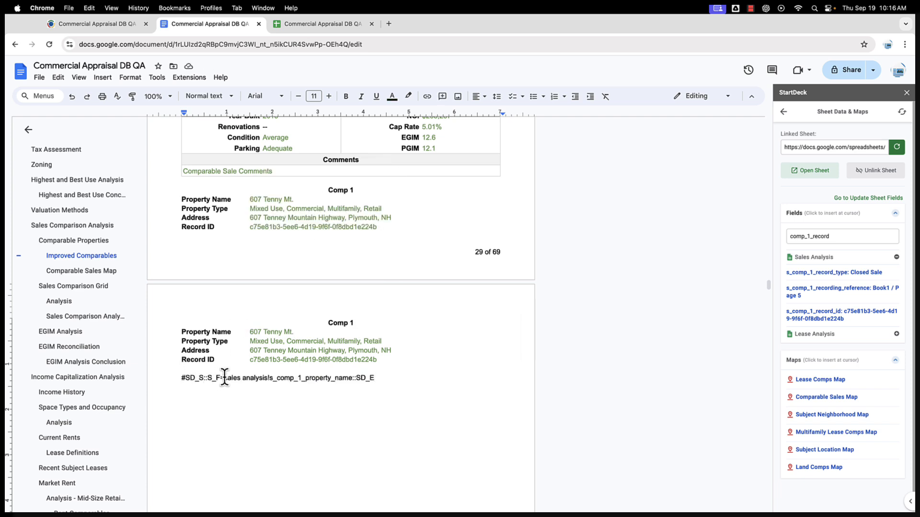
pyautogui.moveTo(225, 377); pyautogui.dragTo(184, 377)
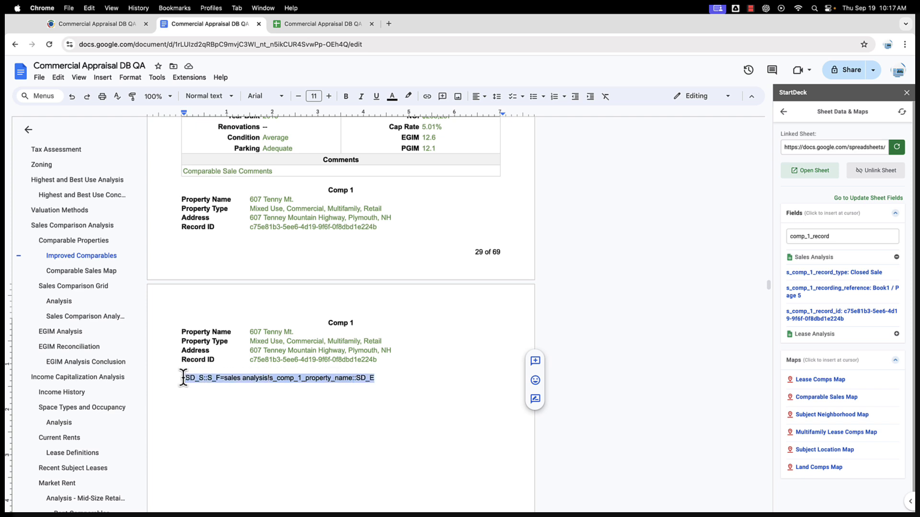
pyautogui.press('BackSpace')
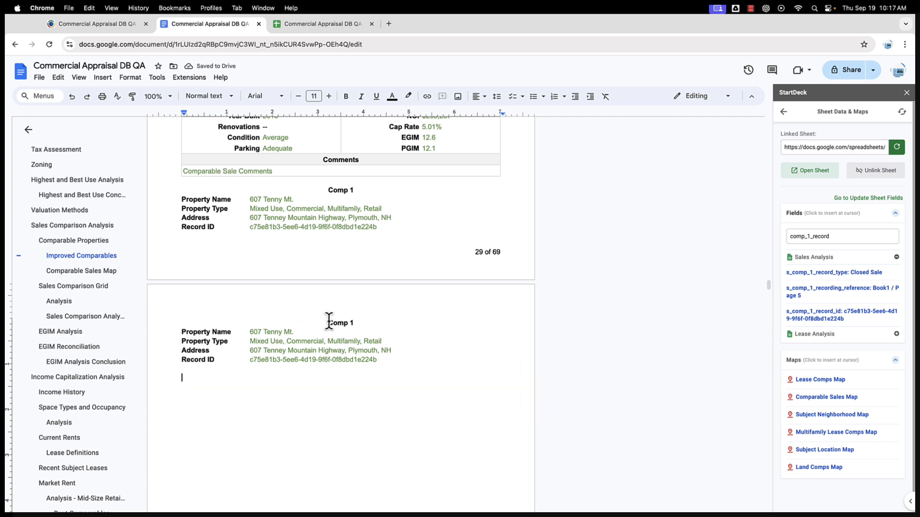
# Step: Change the copied heading to Comp 2 and select the whole block through Record ID
pyautogui.click(353, 323)
pyautogui.press('BackSpace')
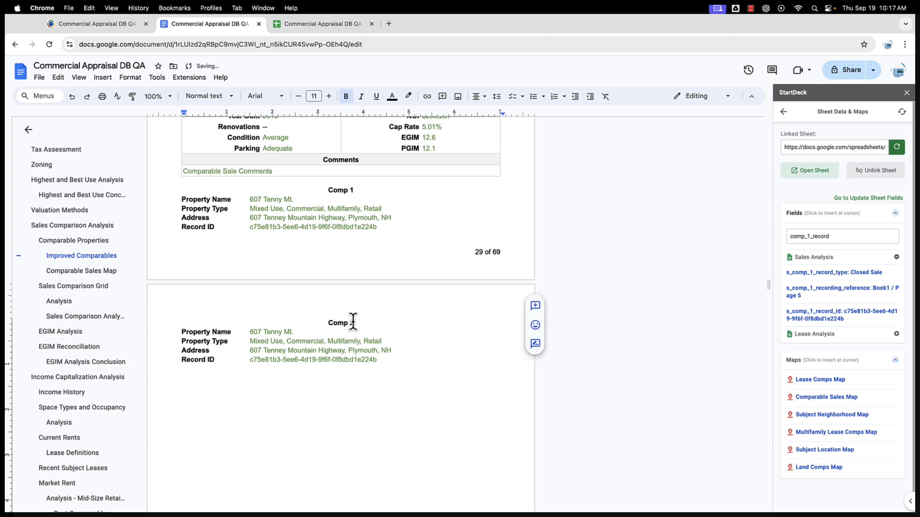
pyautogui.write('2')
pyautogui.moveTo(178, 324); pyautogui.dragTo(389, 366)
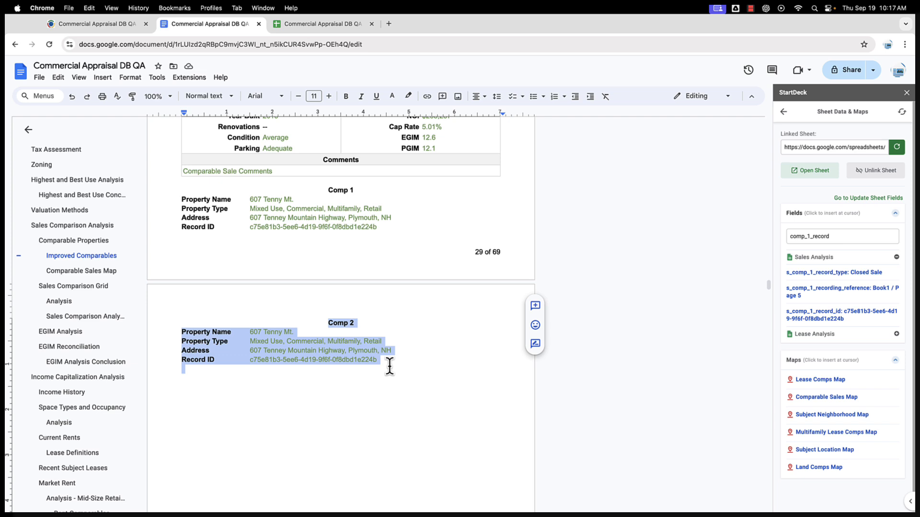
# Step: Use StartDeck's Search/Replace Field Code to replace Comp_1 with Comp_2 in the selection
pyautogui.click(783, 111)
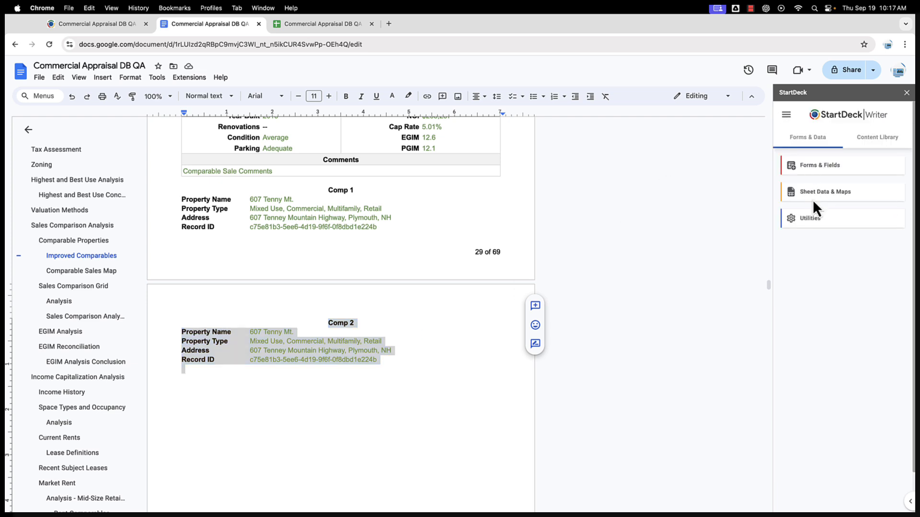
pyautogui.click(813, 223)
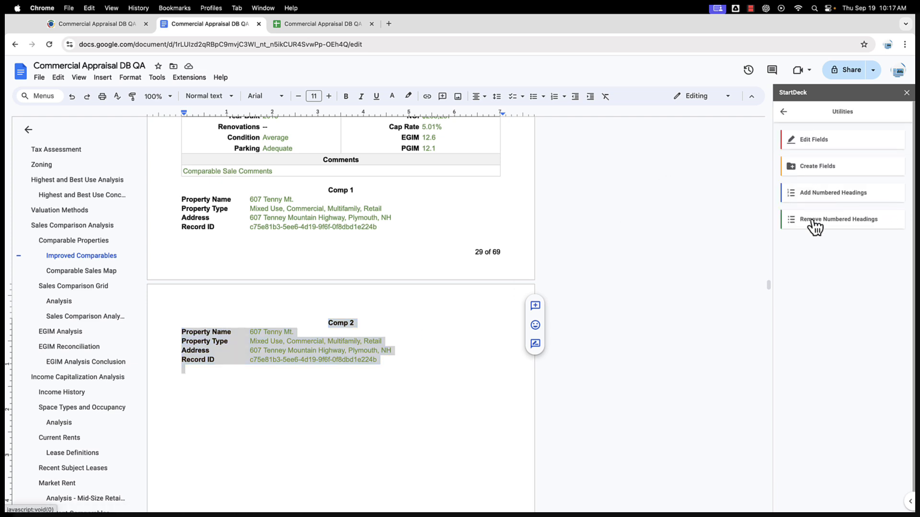
pyautogui.click(822, 141)
pyautogui.click(820, 160)
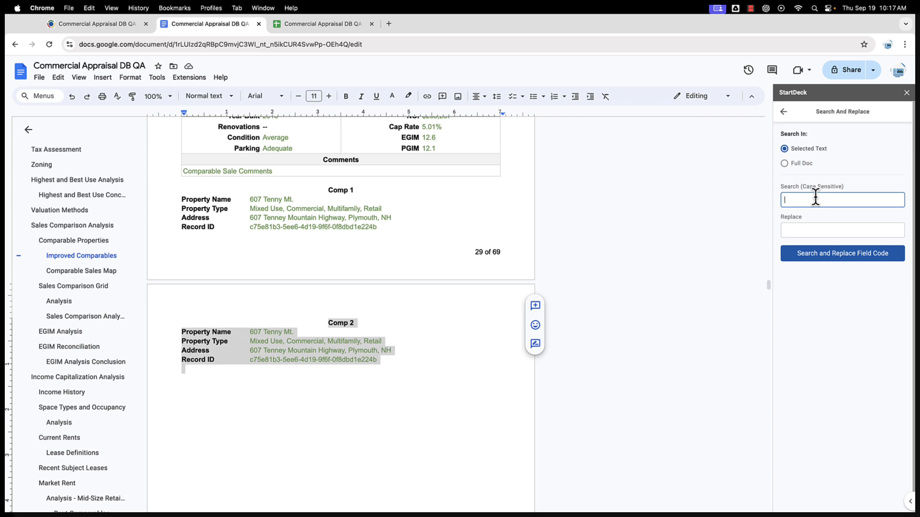
pyautogui.write('Comp_1c')
pyautogui.click(799, 230)
pyautogui.write('Comp_')
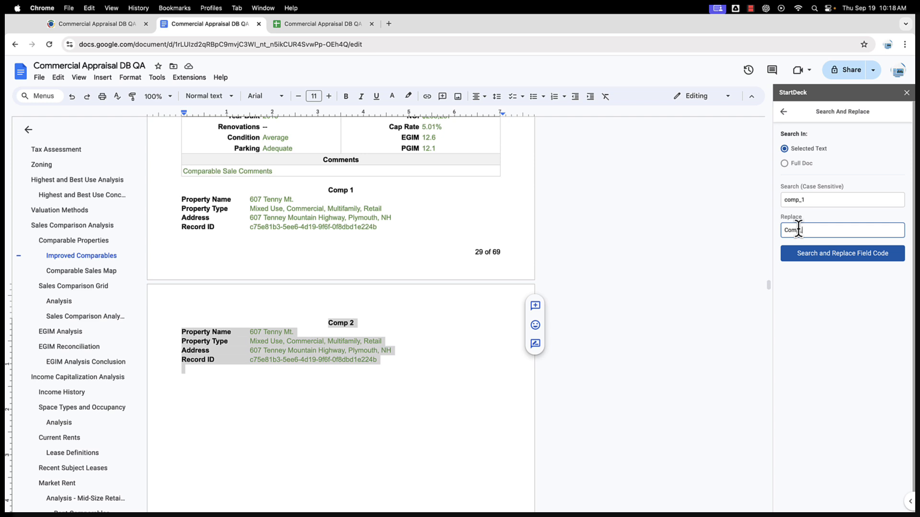
pyautogui.write('2')
pyautogui.moveTo(789, 229); pyautogui.dragTo(785, 225)
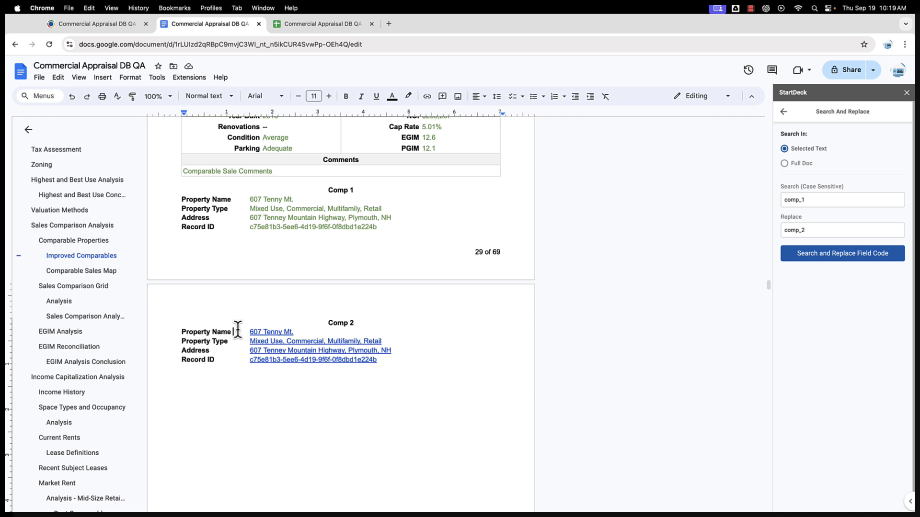
pyautogui.click(270, 331)
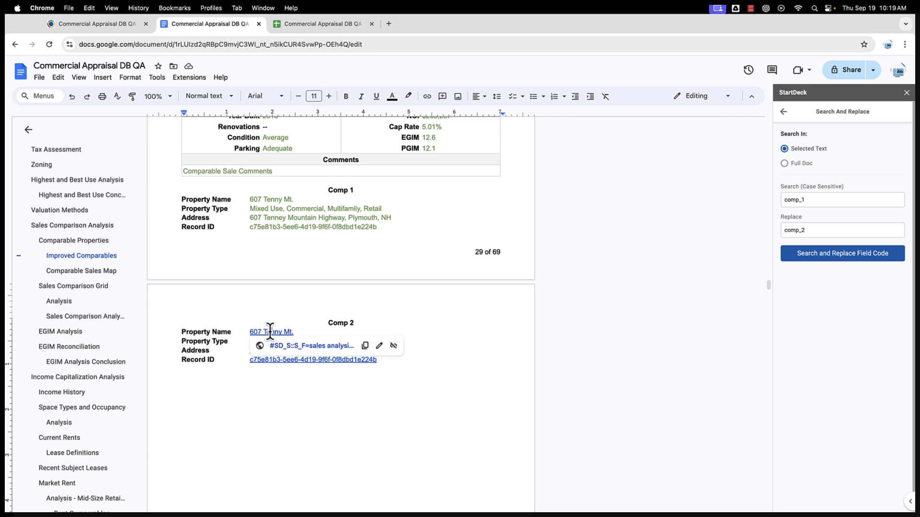
pyautogui.click(379, 345)
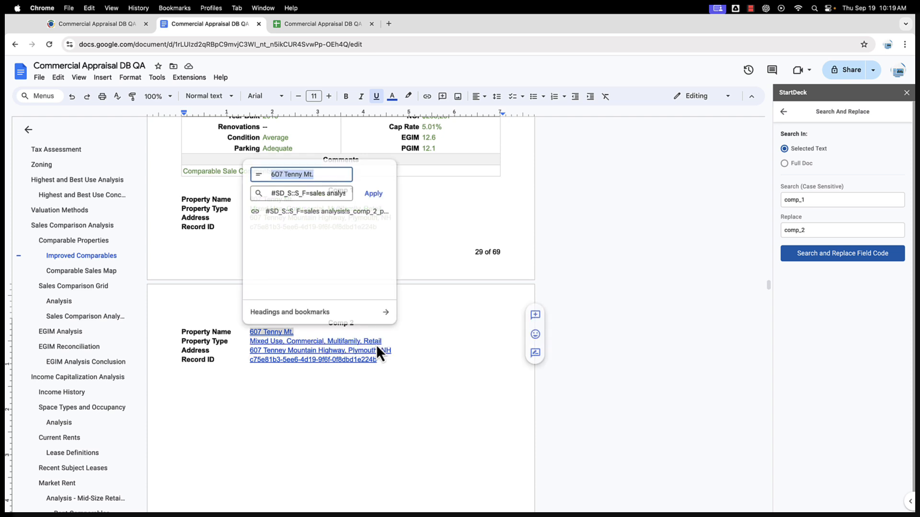
pyautogui.click(320, 194)
pyautogui.press('super+Right')
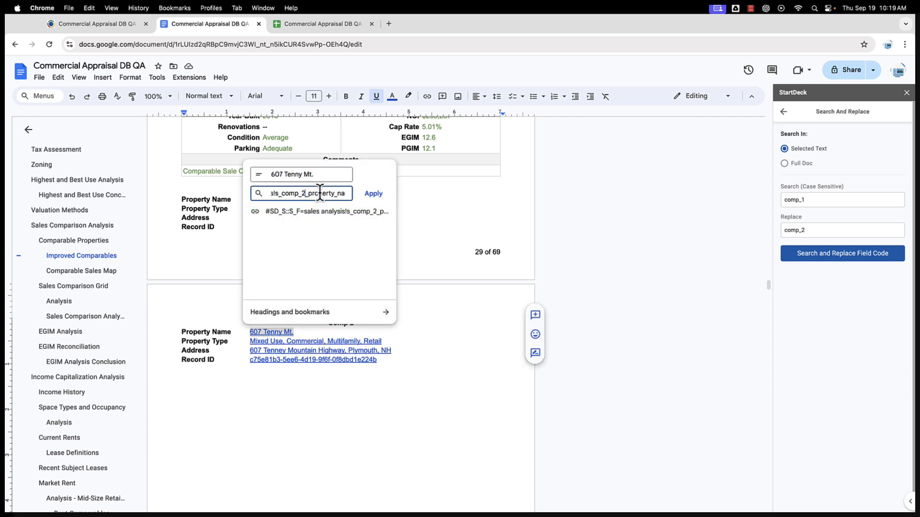
pyautogui.click(338, 326)
pyautogui.click(205, 332)
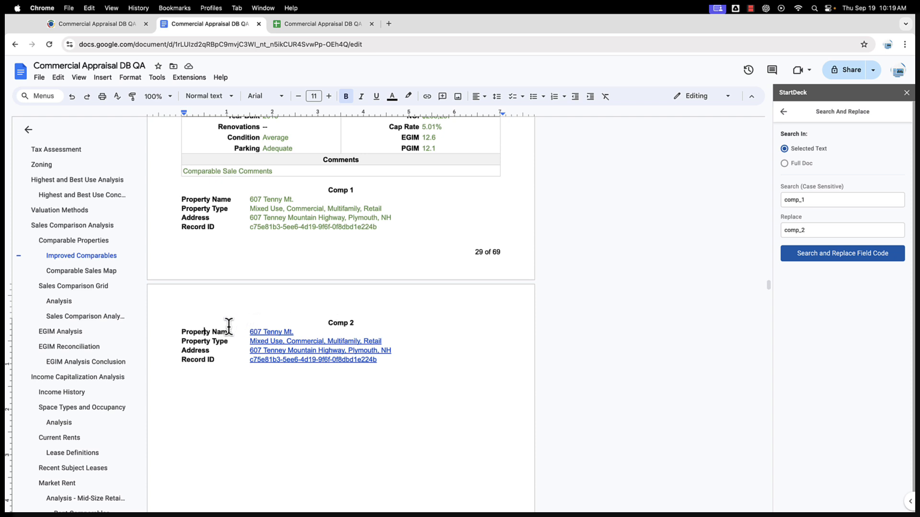
pyautogui.click(784, 111)
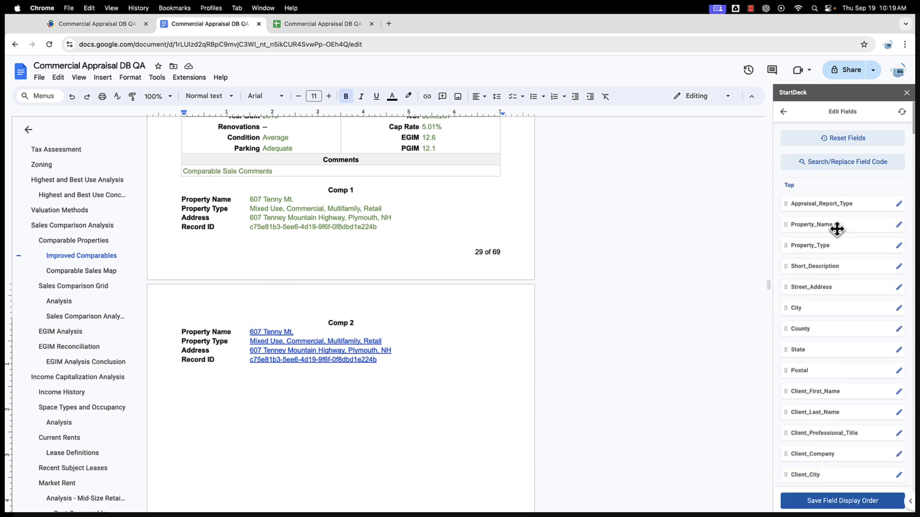
pyautogui.click(785, 113)
pyautogui.click(800, 168)
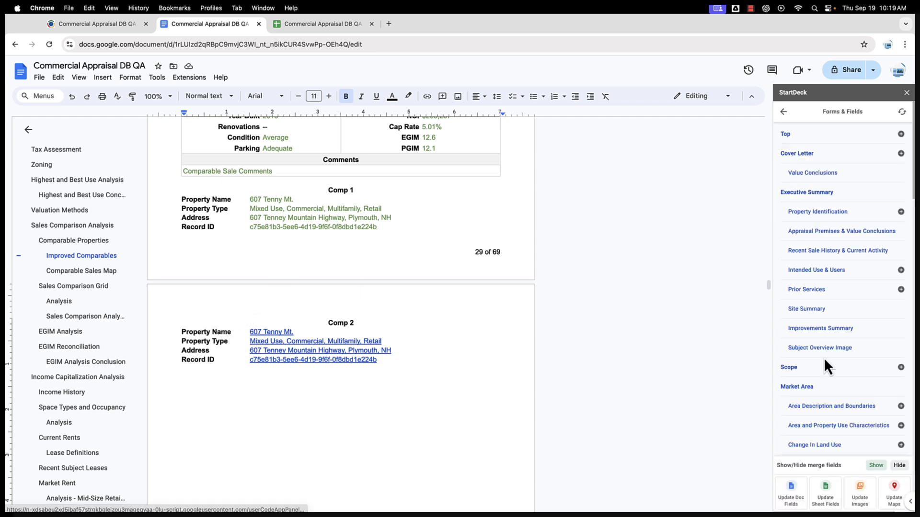
pyautogui.click(825, 503)
pyautogui.click(826, 483)
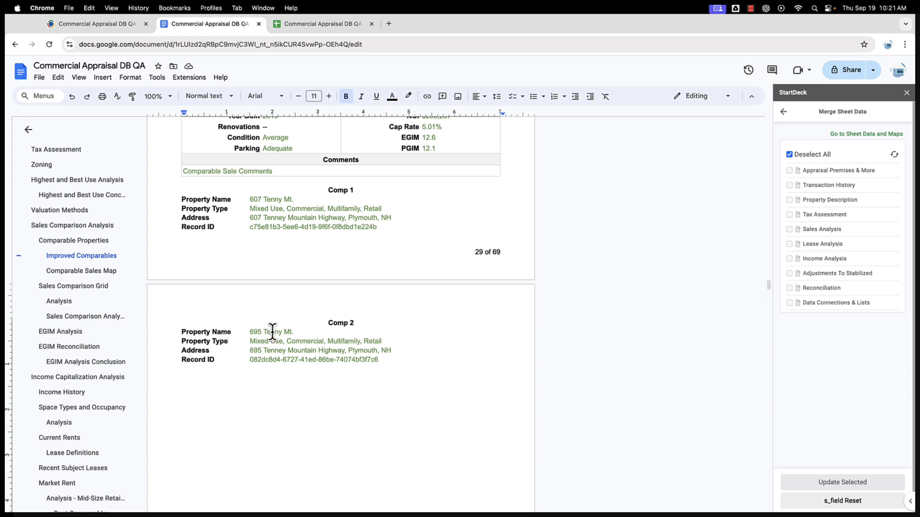
pyautogui.moveTo(248, 331); pyautogui.dragTo(292, 348)
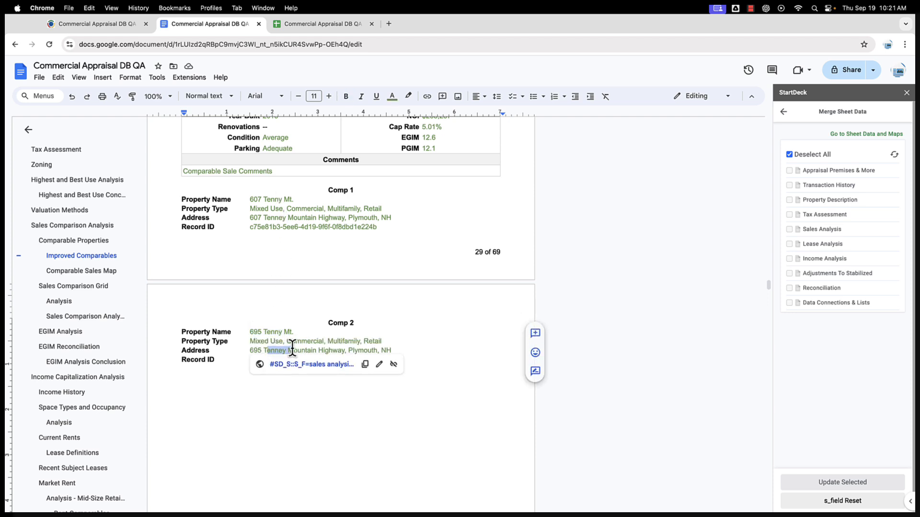
pyautogui.click(273, 358)
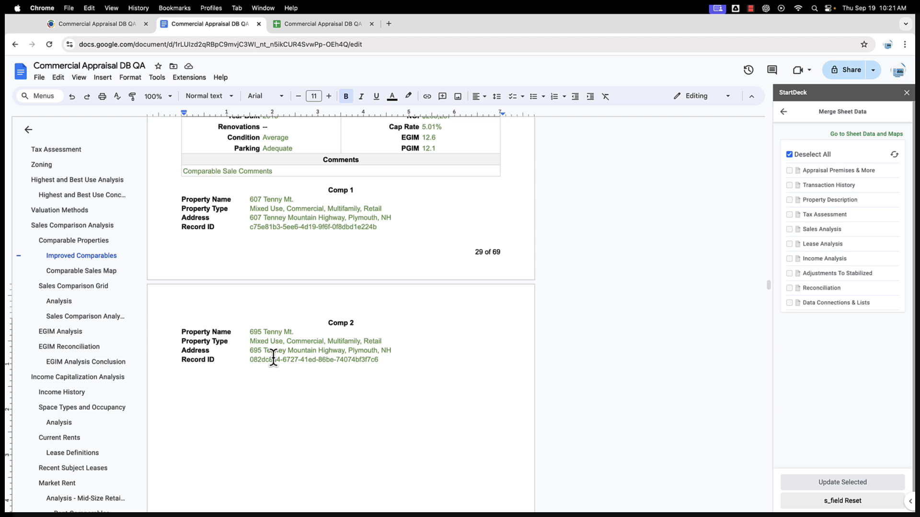